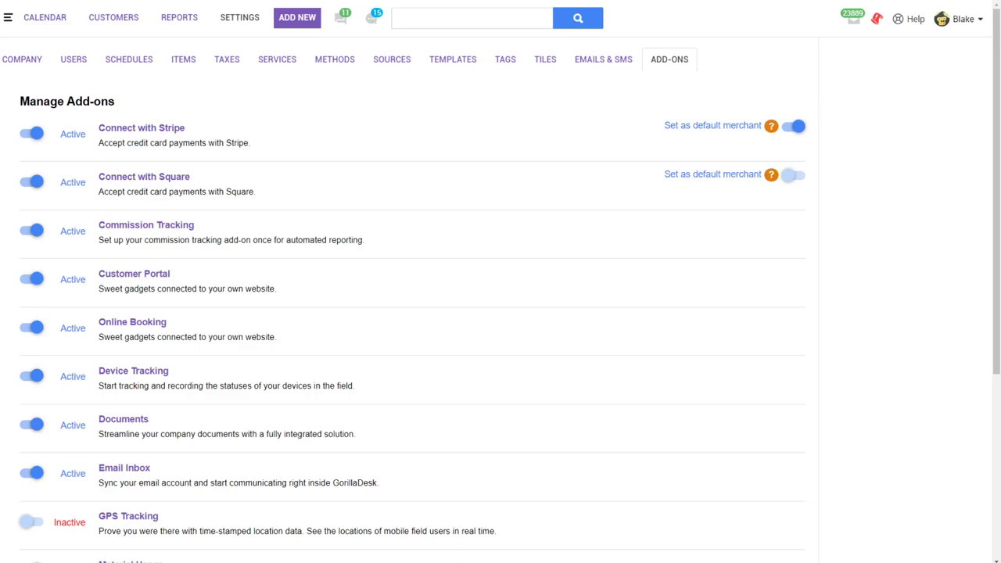
# Step: Open the QuickBooks Sync add-on panel from the Settings menu
pyautogui.moveTo(231, 20)
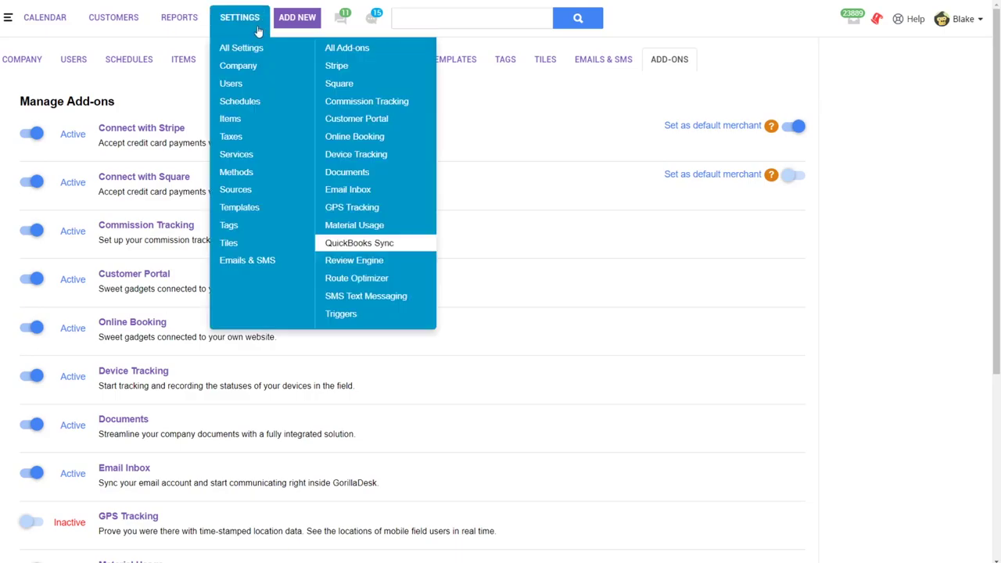
pyautogui.click(368, 244)
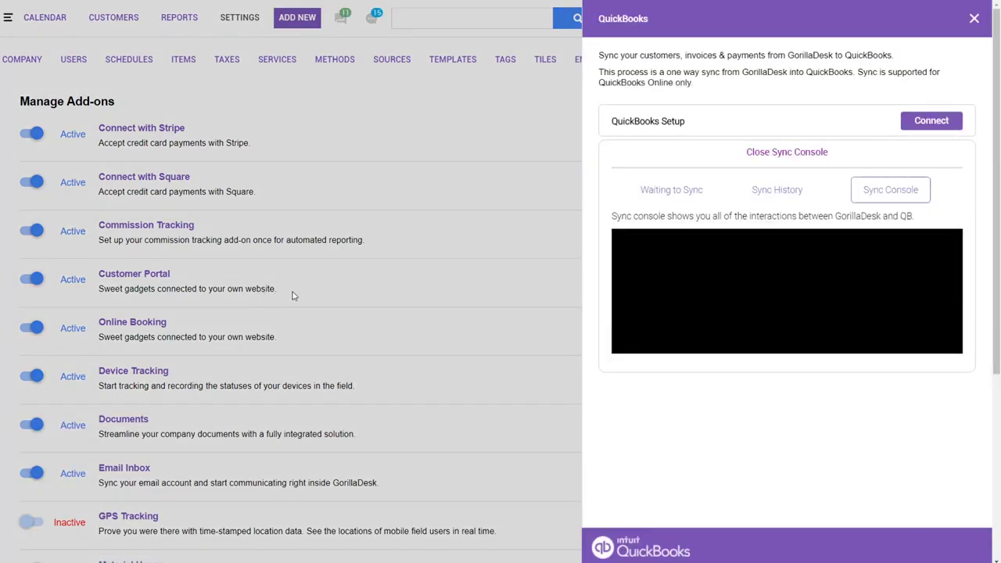
# Step: Start connecting to QuickBooks and accept the warning about overwriting customer data
pyautogui.click(931, 121)
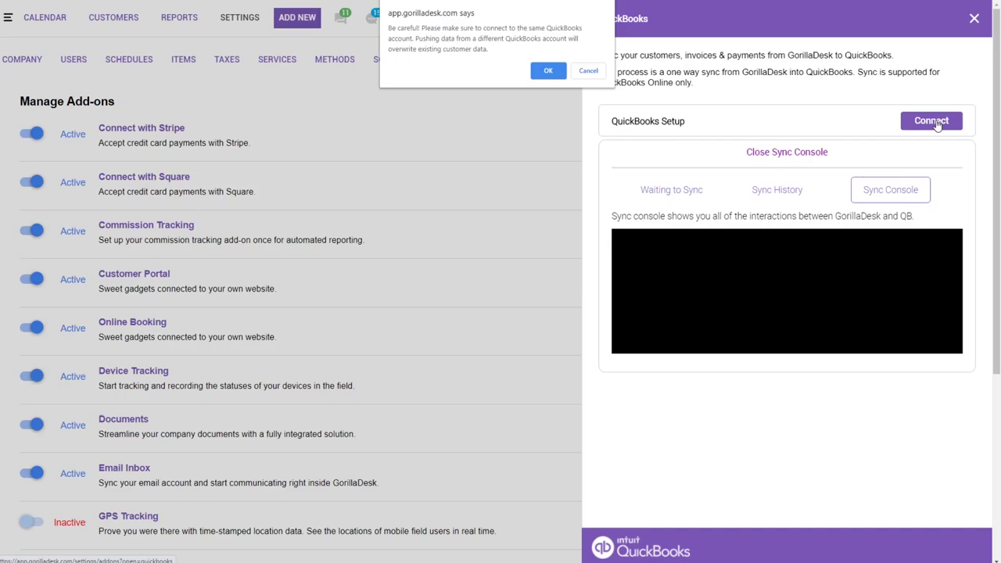
pyautogui.click(551, 72)
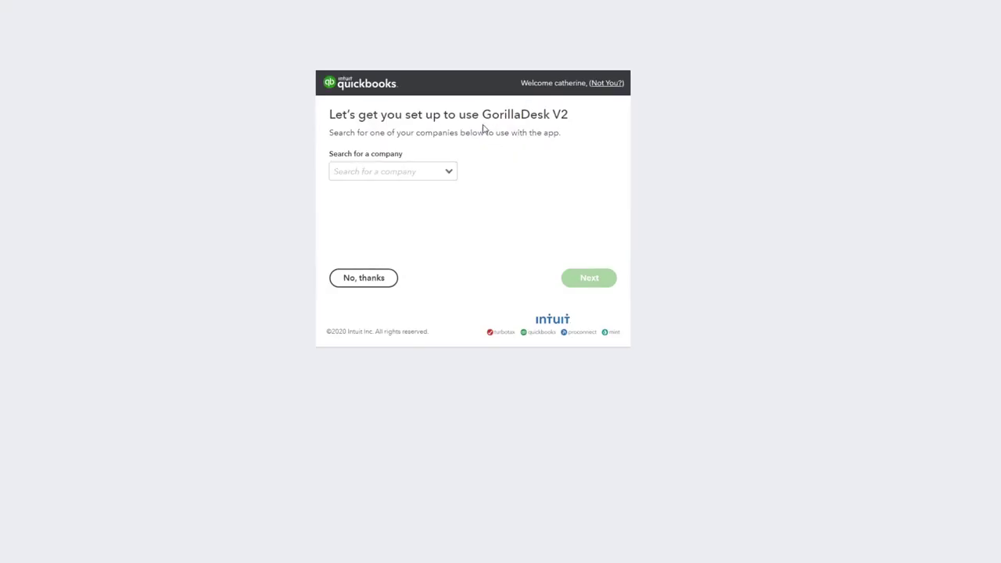
# Step: Pick the GorillaDesk LLC company, authorise GorillaDesk V2, then return via Back Setting
pyautogui.click(442, 175)
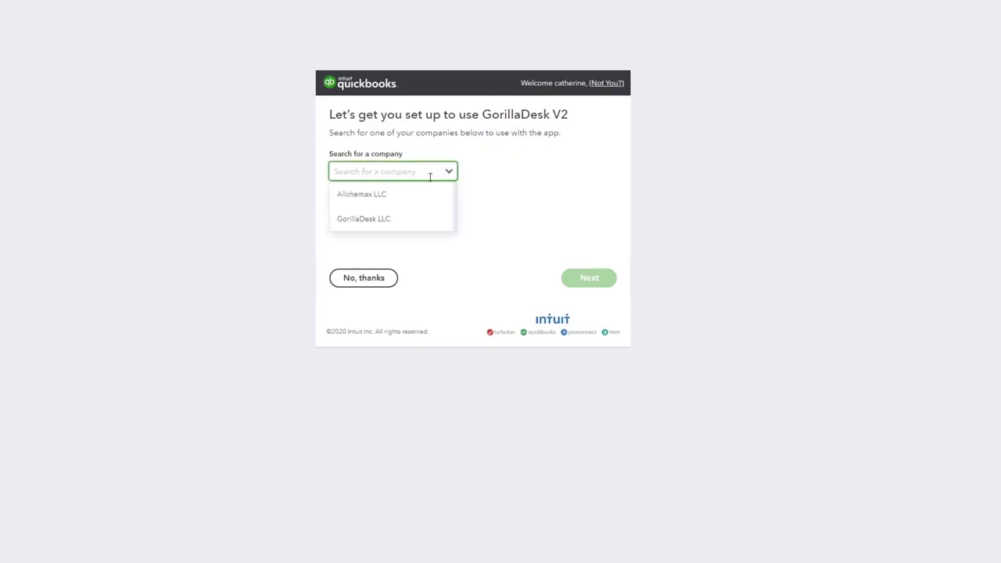
pyautogui.click(380, 222)
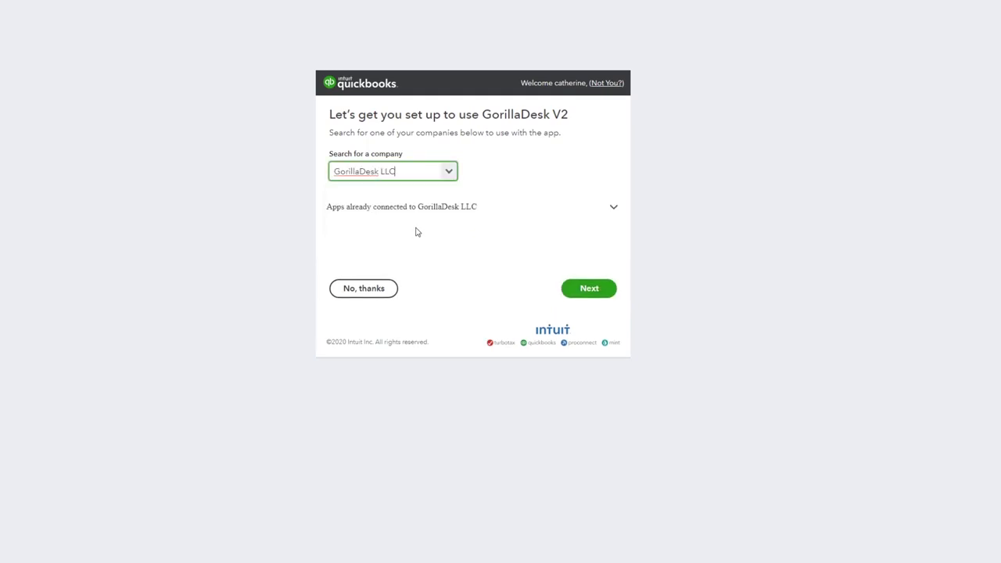
pyautogui.click(590, 291)
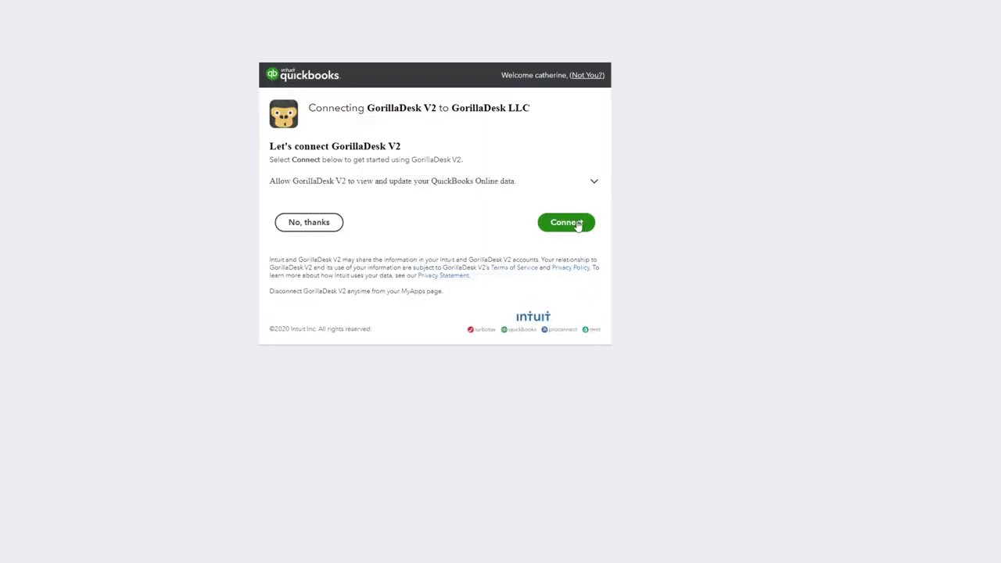
pyautogui.click(579, 224)
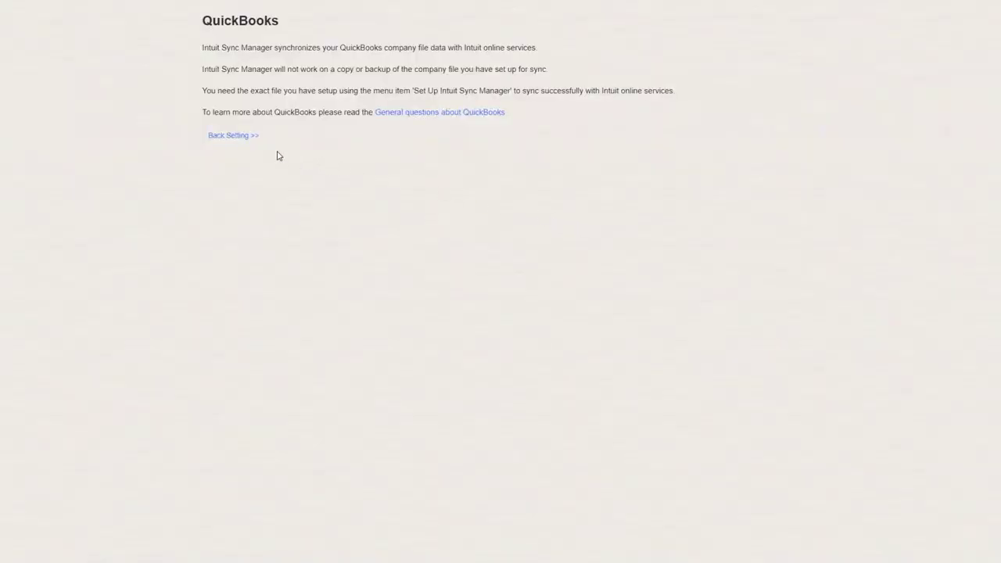
pyautogui.click(240, 139)
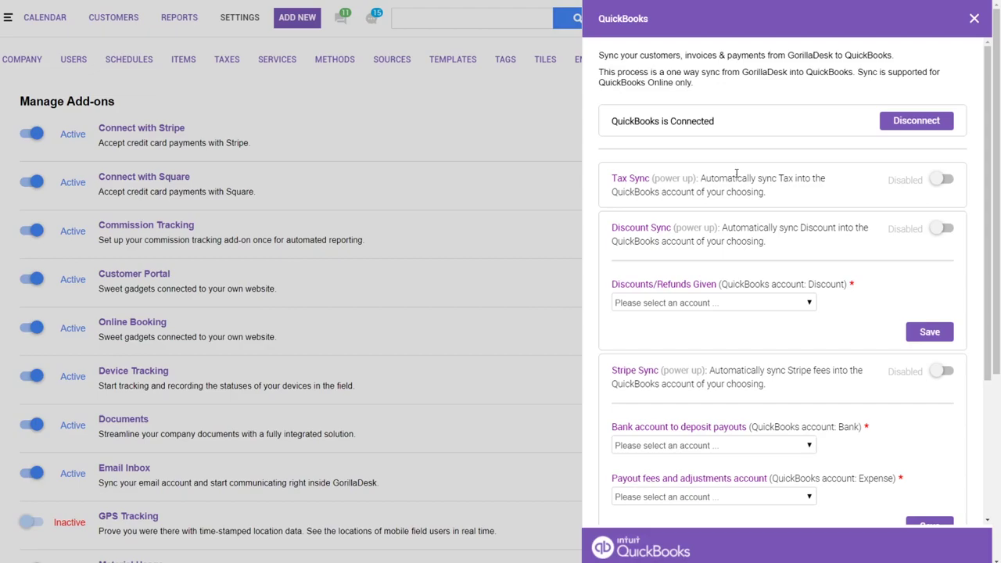
# Step: Switch on Tax Sync in the connected QuickBooks panel
pyautogui.click(941, 188)
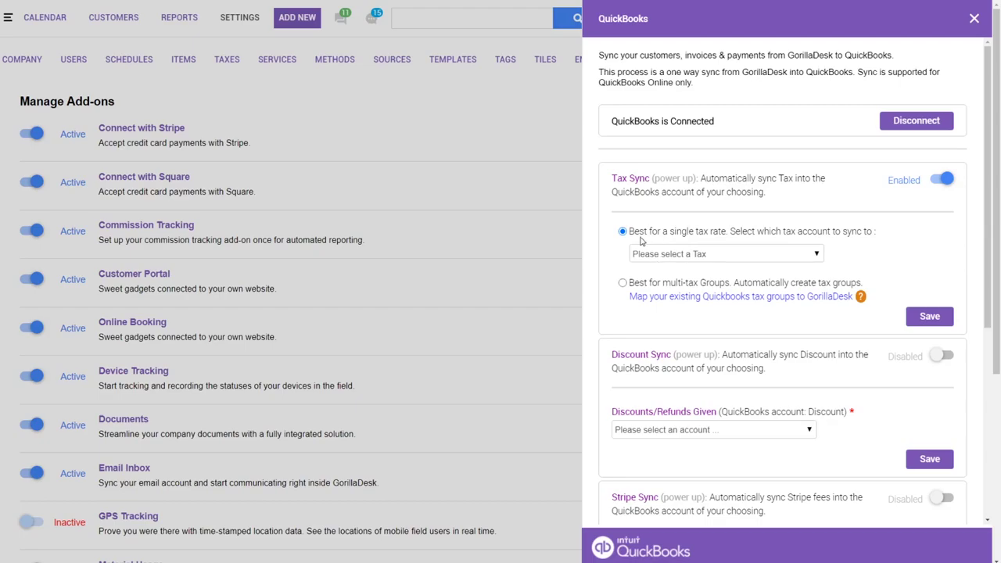
# Step: Set Tax Sync to Tax 1 with multi-tax groups and open the tax-group mapping
pyautogui.click(712, 257)
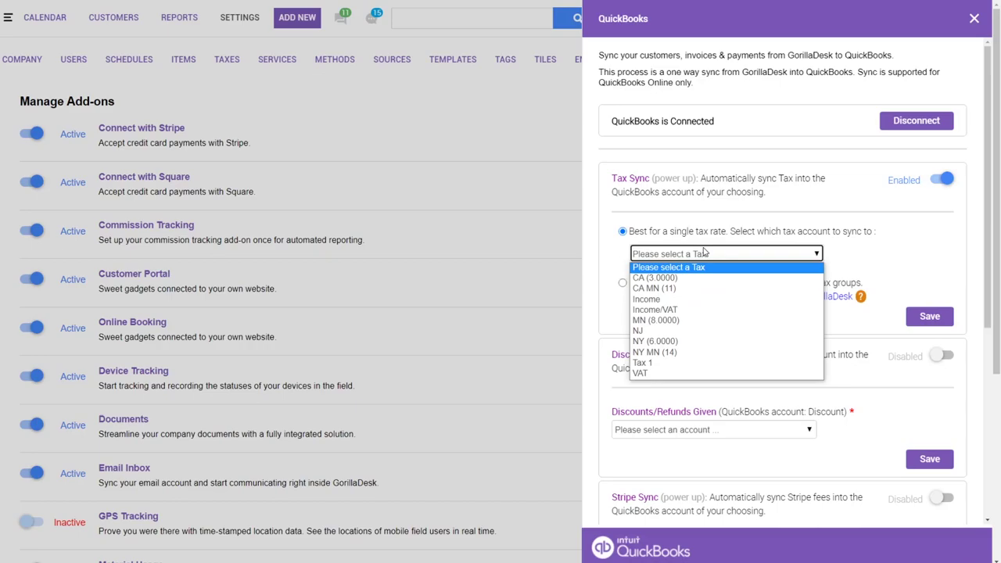
pyautogui.click(657, 363)
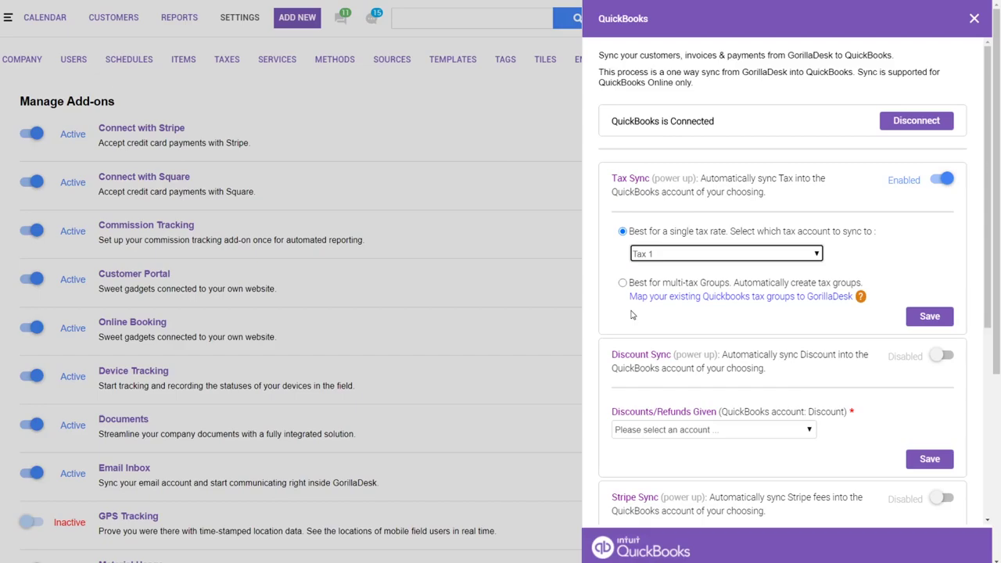
pyautogui.click(623, 288)
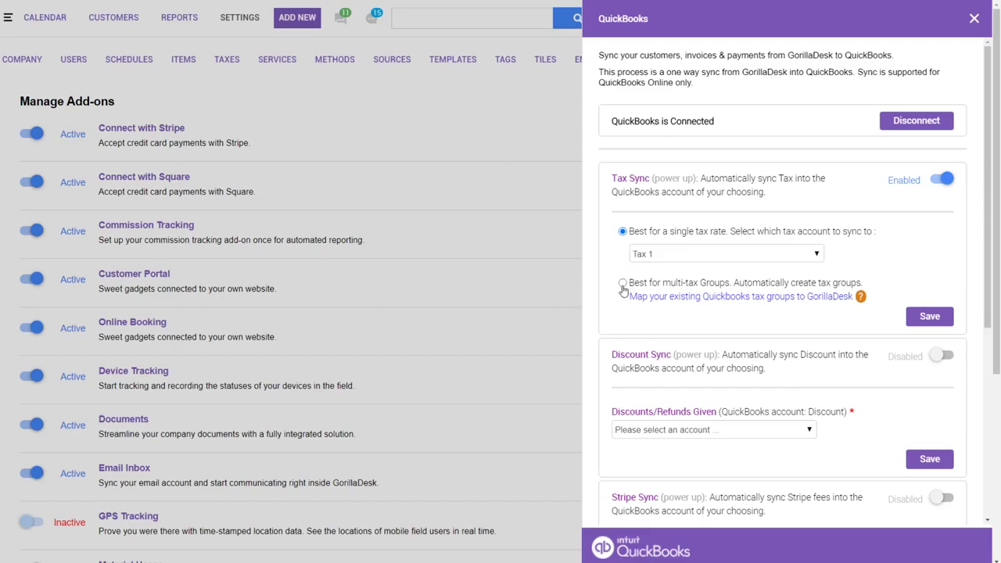
pyautogui.click(622, 285)
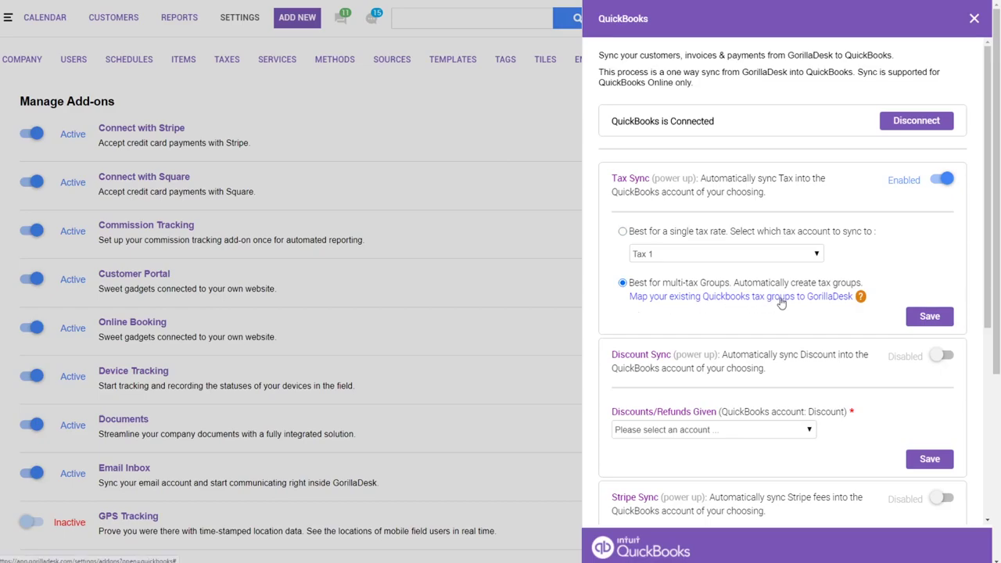
pyautogui.click(696, 300)
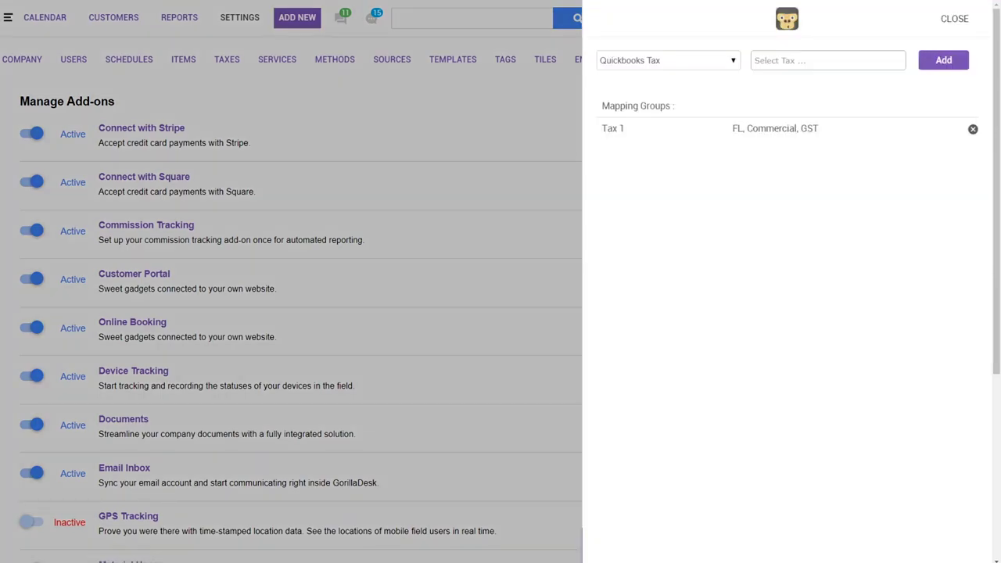
# Step: Replace the Tax 1 mapping with FL, Commercial and GST, then close the mapping page
pyautogui.click(974, 132)
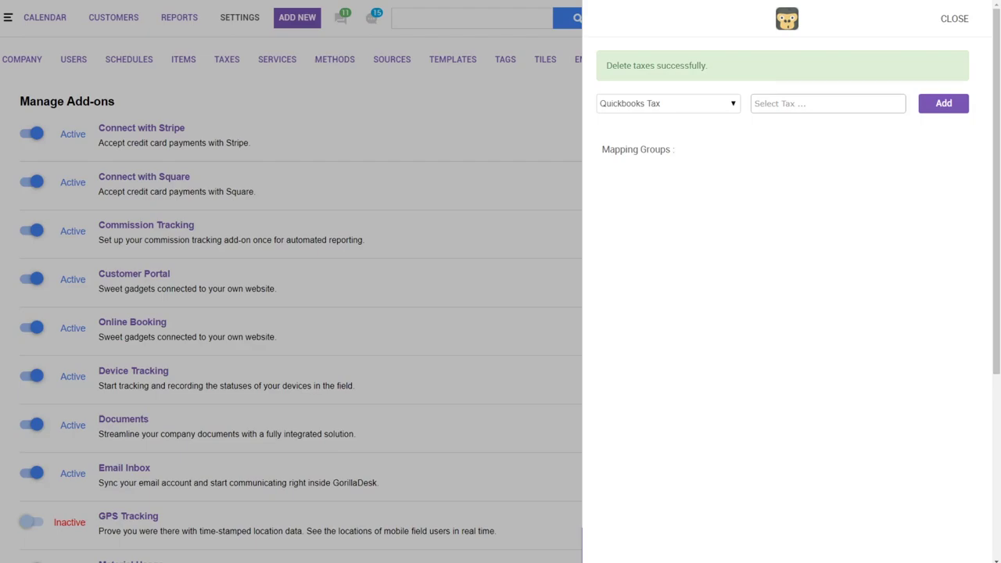
pyautogui.click(731, 110)
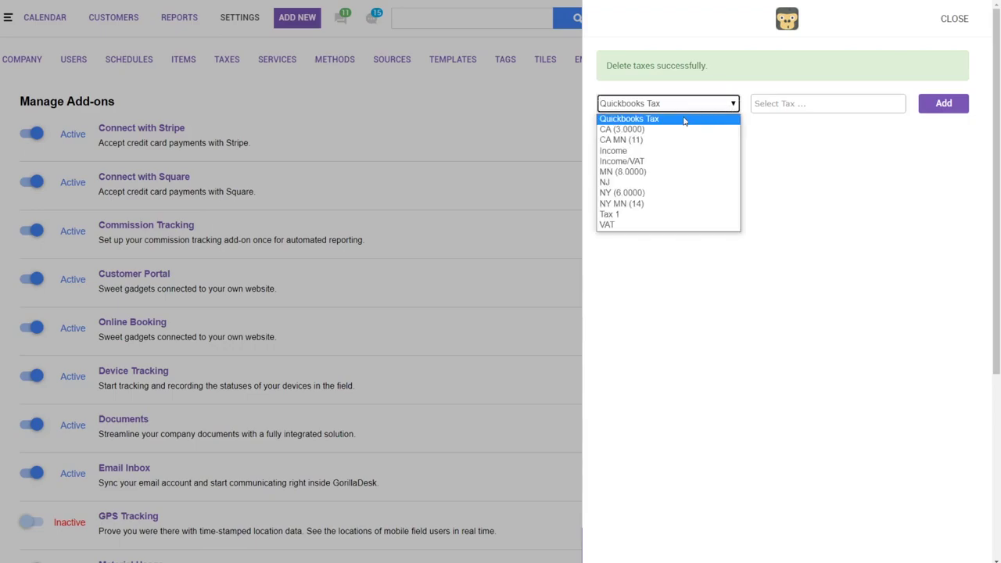
pyautogui.click(623, 214)
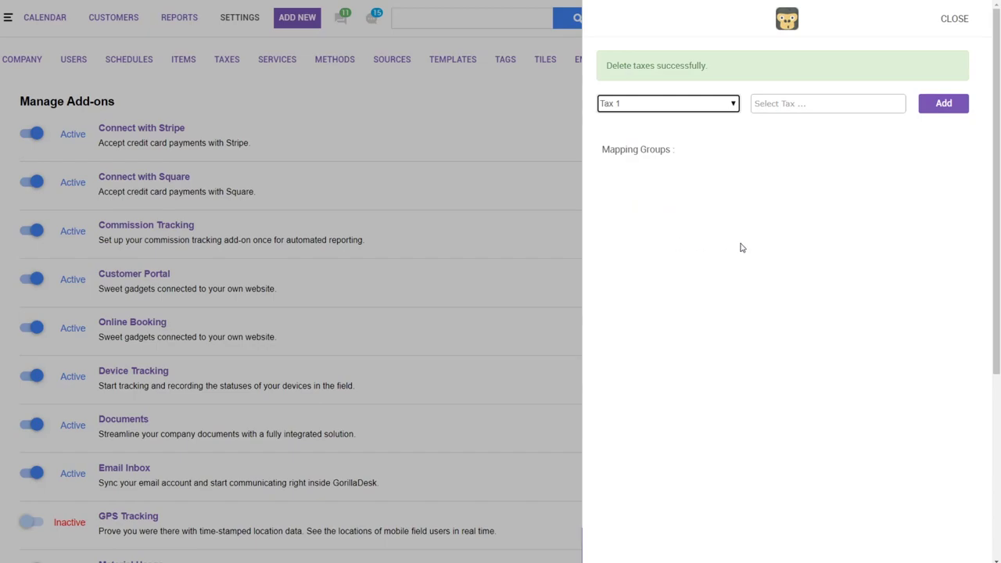
pyautogui.click(789, 104)
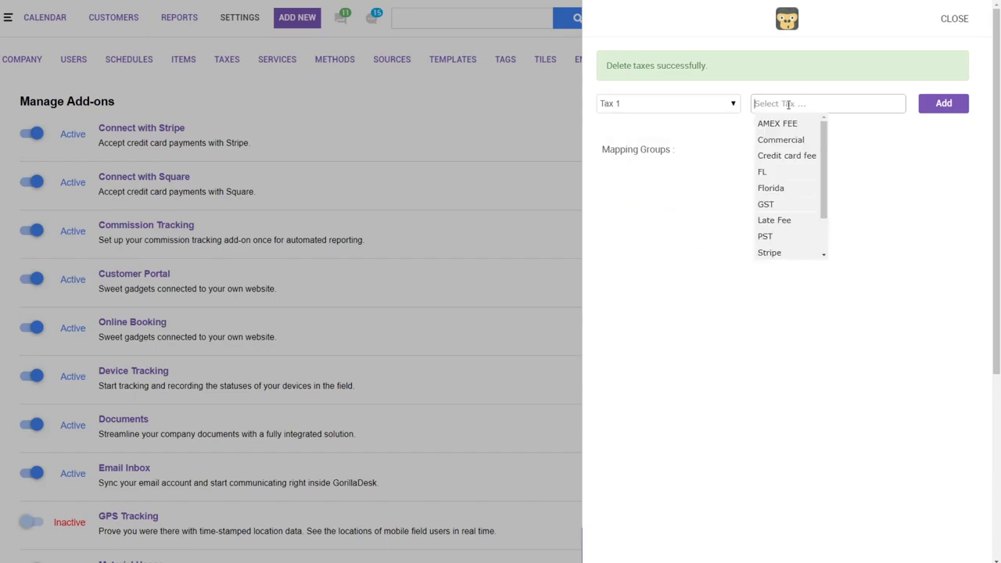
pyautogui.write('fl')
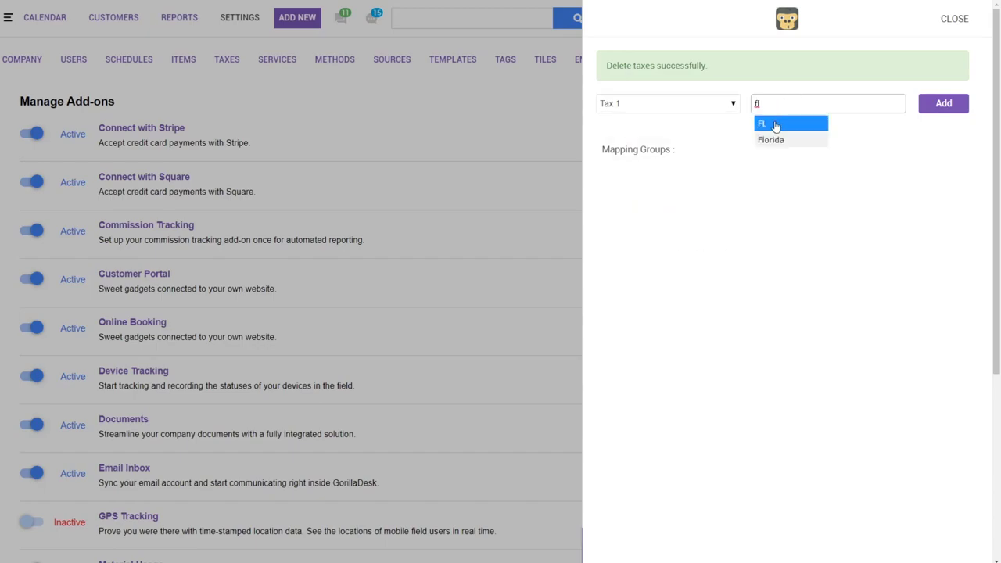
pyautogui.click(775, 127)
pyautogui.write('commer')
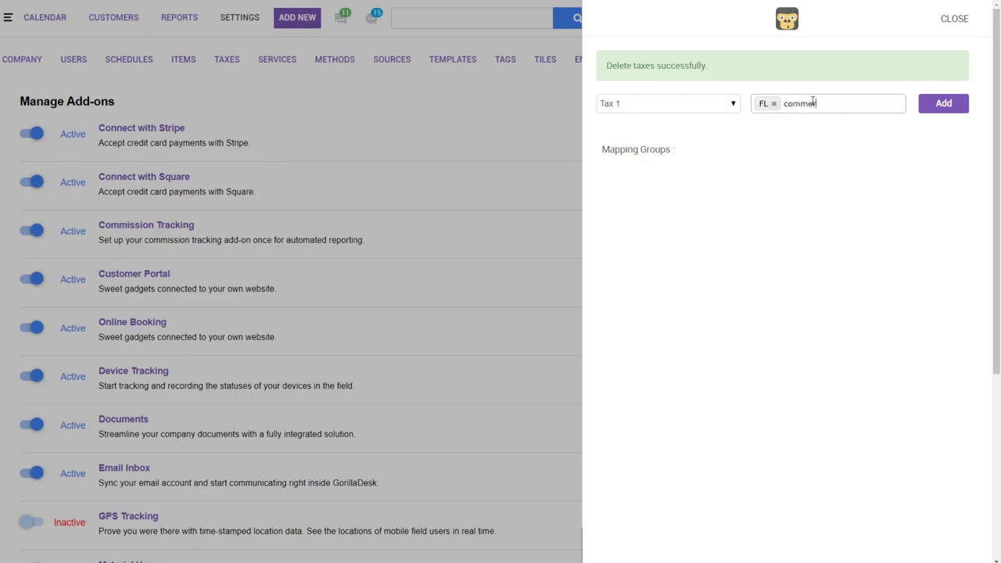
pyautogui.click(820, 123)
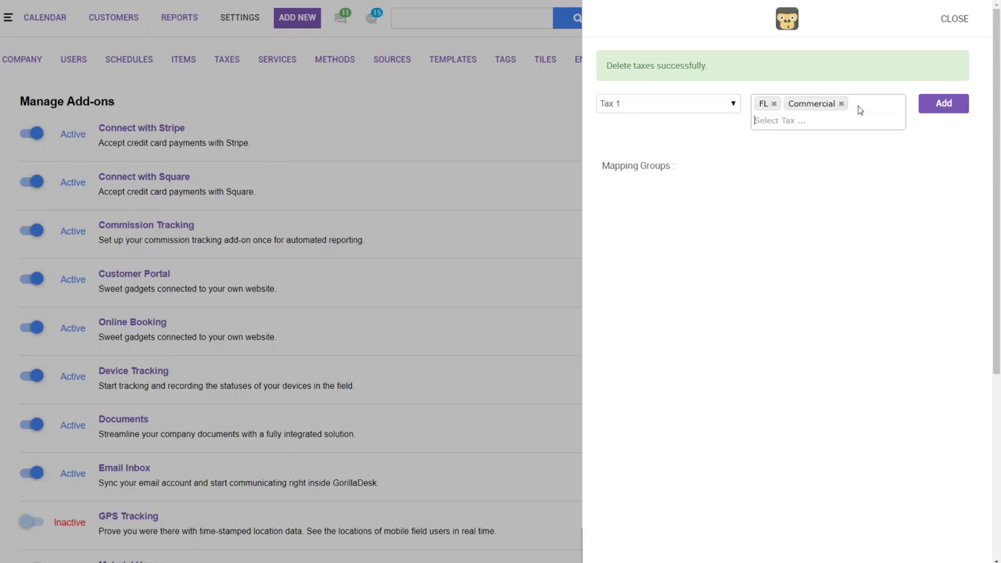
pyautogui.write('gst')
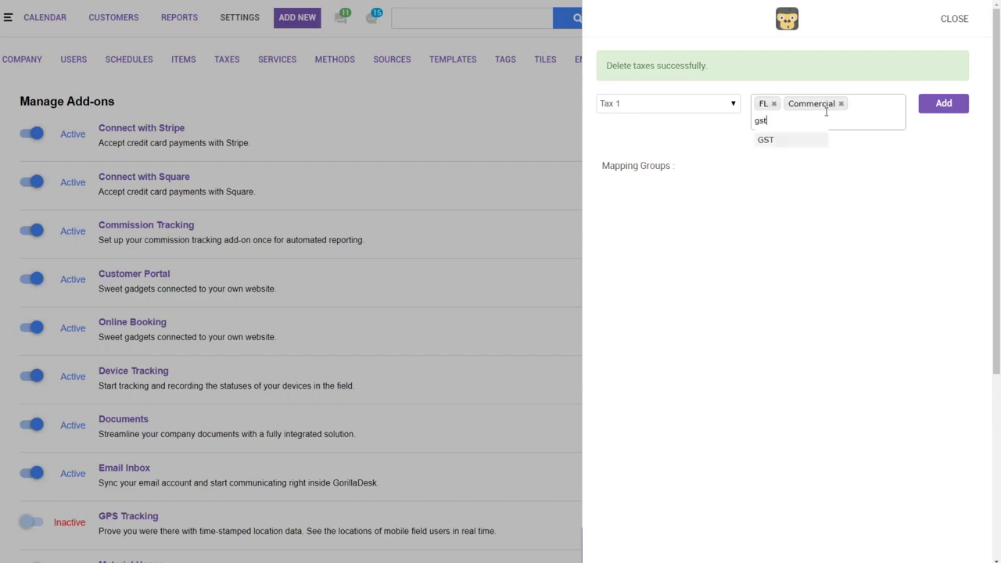
pyautogui.click(775, 141)
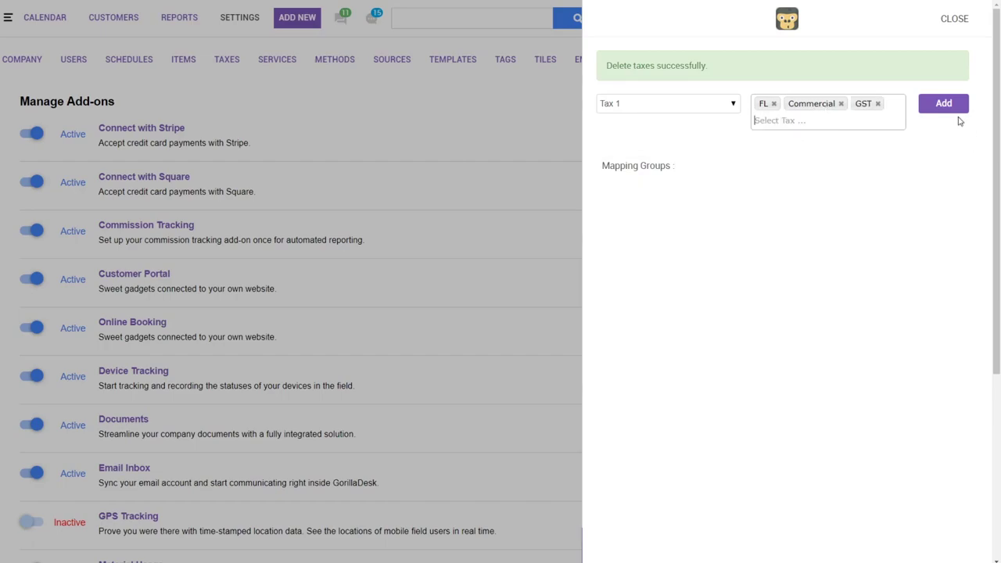
pyautogui.click(953, 109)
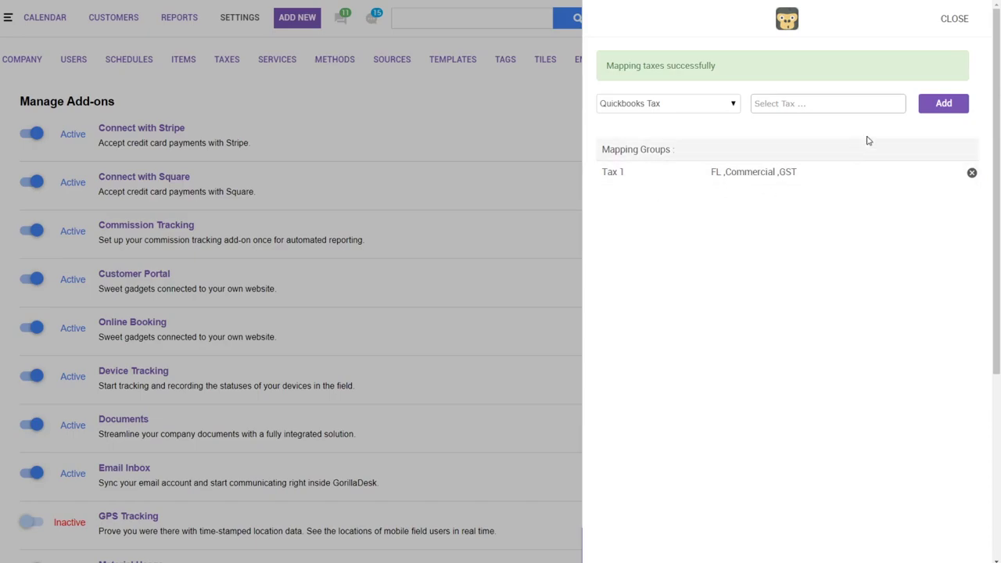
pyautogui.click(946, 24)
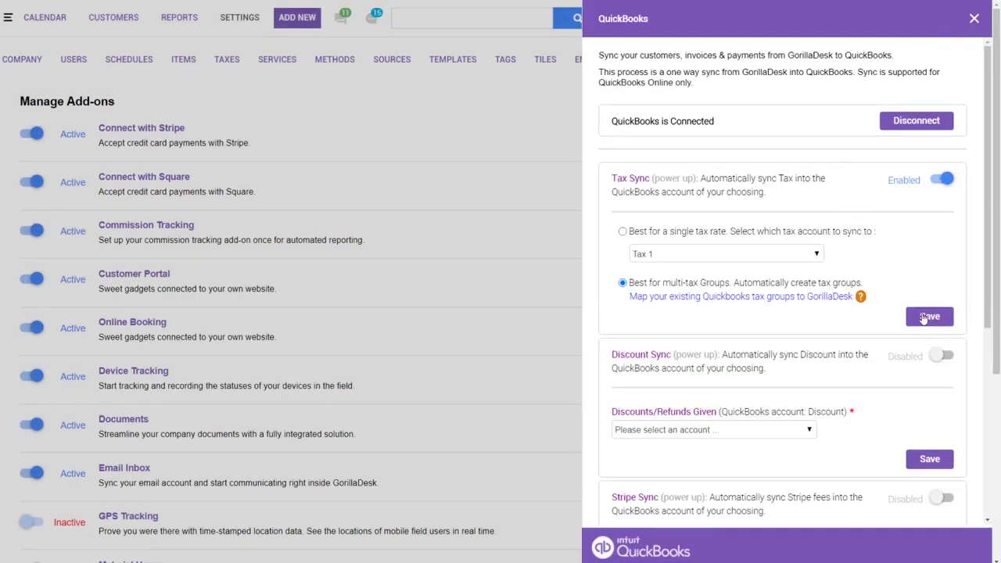
# Step: Save the Tax Sync settings, then open and discard a stand-alone New Invoice draft
pyautogui.click(930, 317)
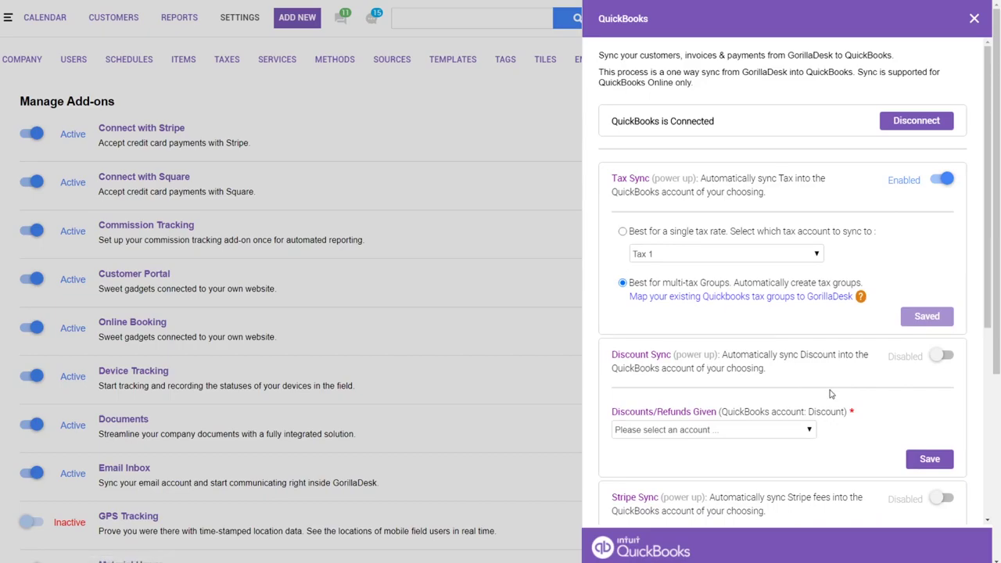
pyautogui.click(975, 19)
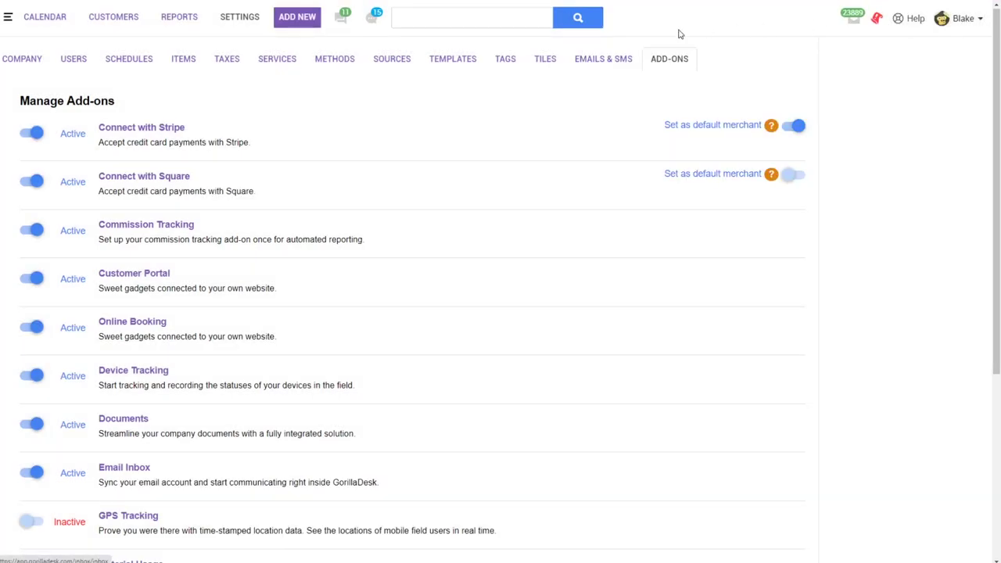
pyautogui.click(296, 22)
pyautogui.click(305, 73)
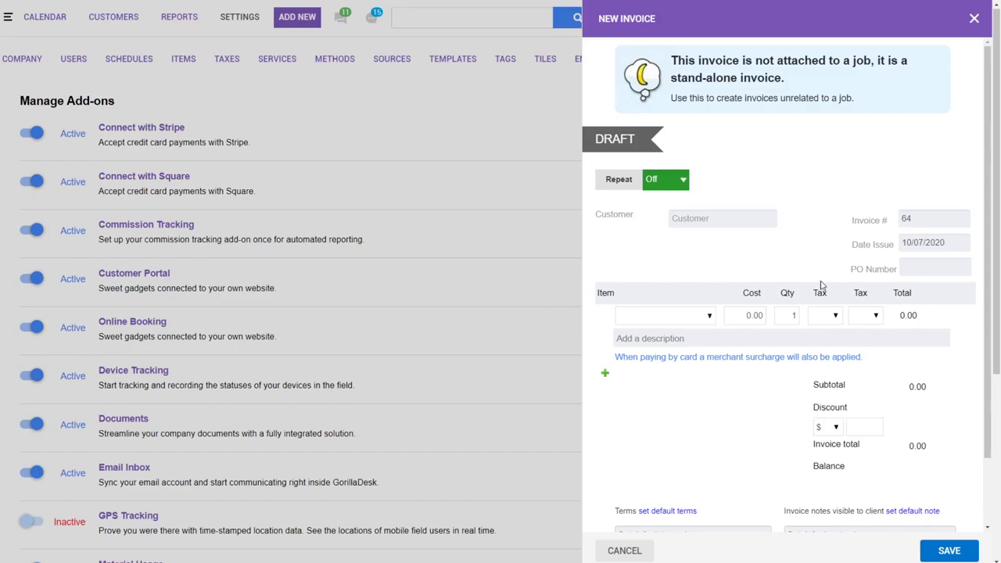
pyautogui.click(974, 19)
# Step: Map Discounts/Refunds Given to the 'Discounts given' account and save Discount Sync
pyautogui.moveTo(248, 29)
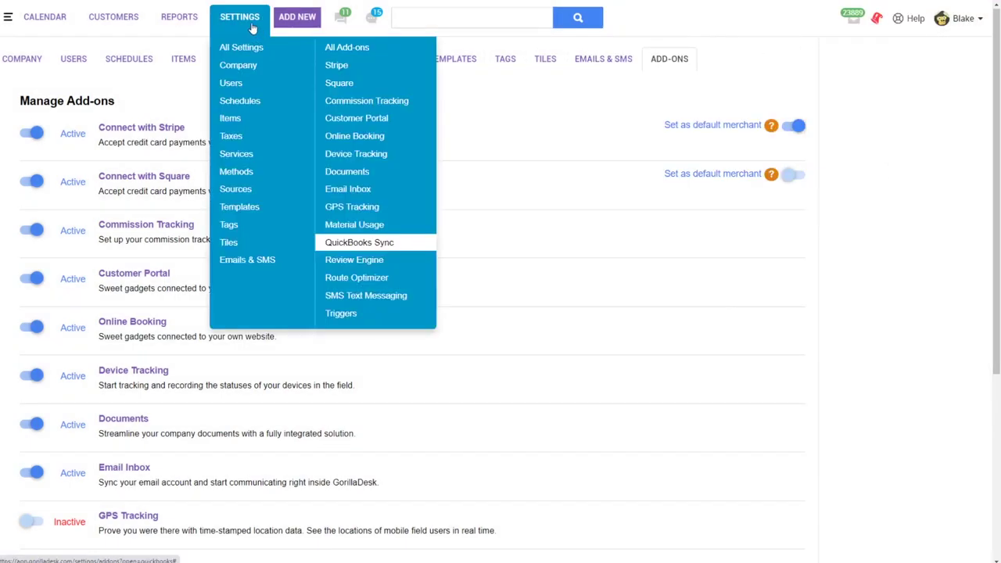
pyautogui.click(351, 247)
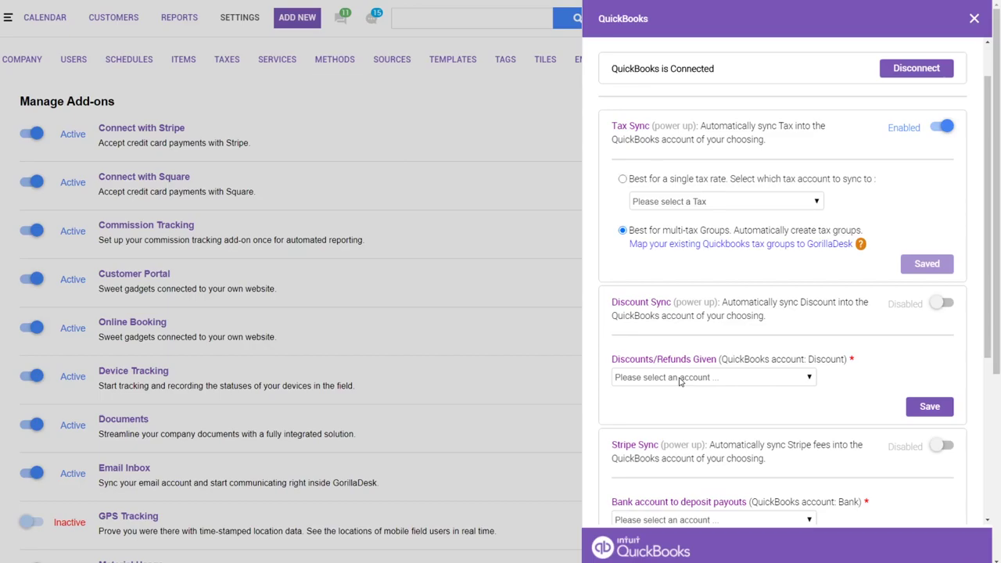
pyautogui.click(679, 379)
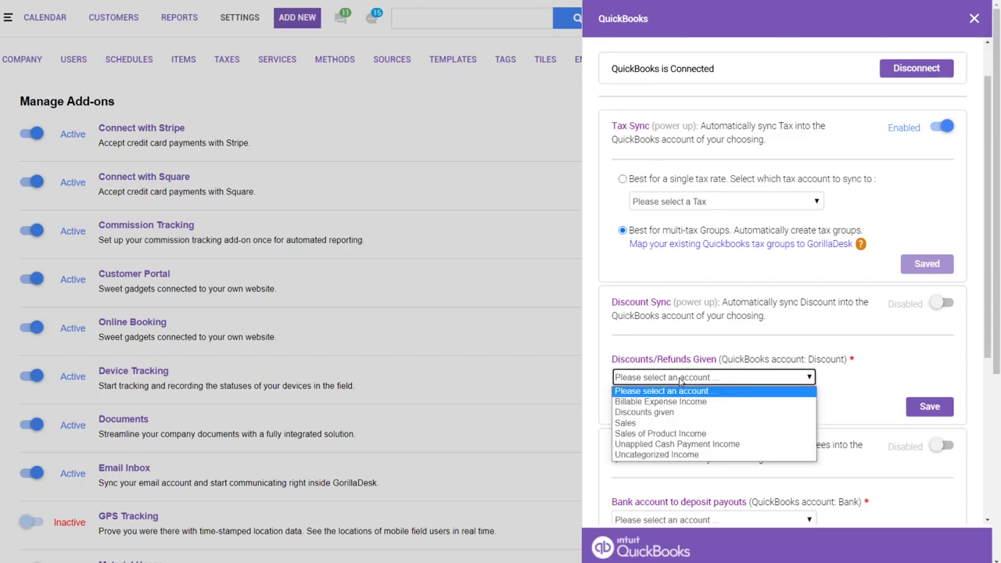
pyautogui.click(664, 415)
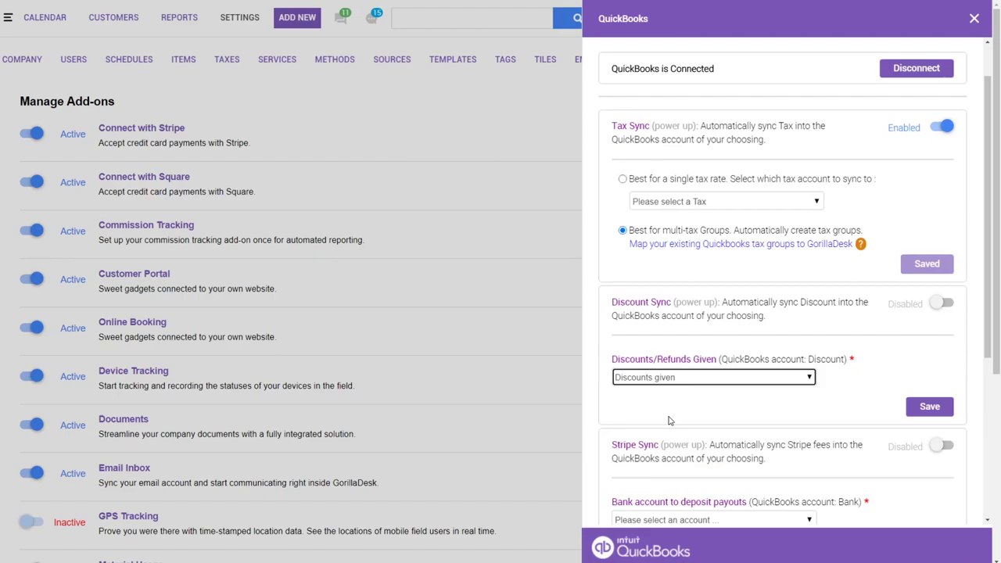
pyautogui.click(929, 408)
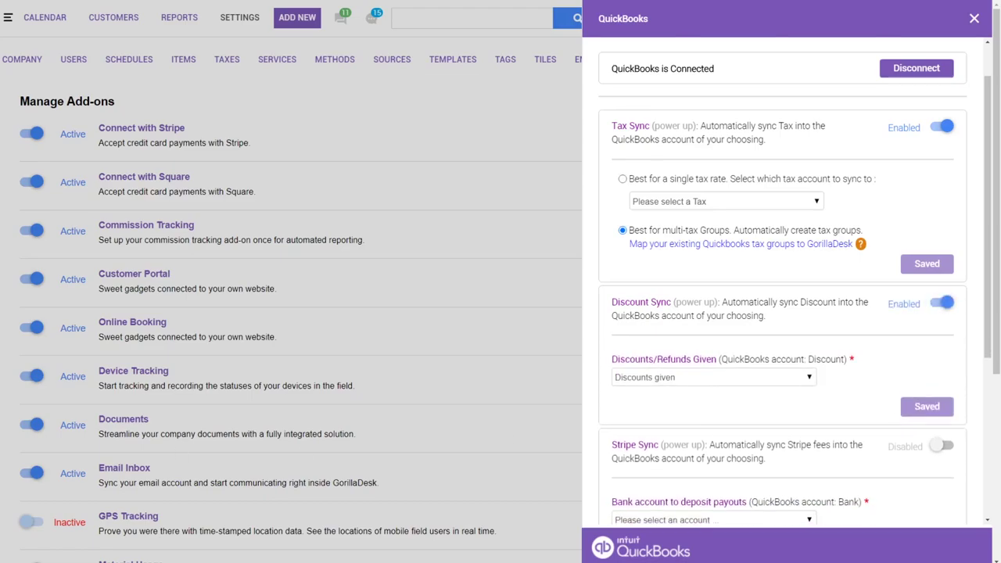
# Step: Deposit Stripe payouts to Operating (9234), book fees to Bank Charges & Fees, and save
pyautogui.scroll(-2, 829, 368)
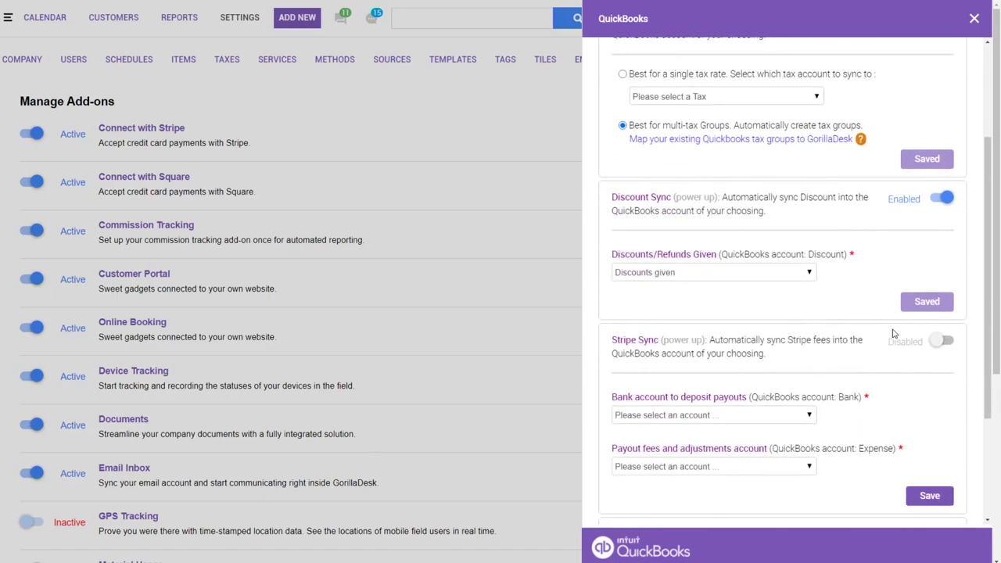
pyautogui.scroll(-1, 783, 352)
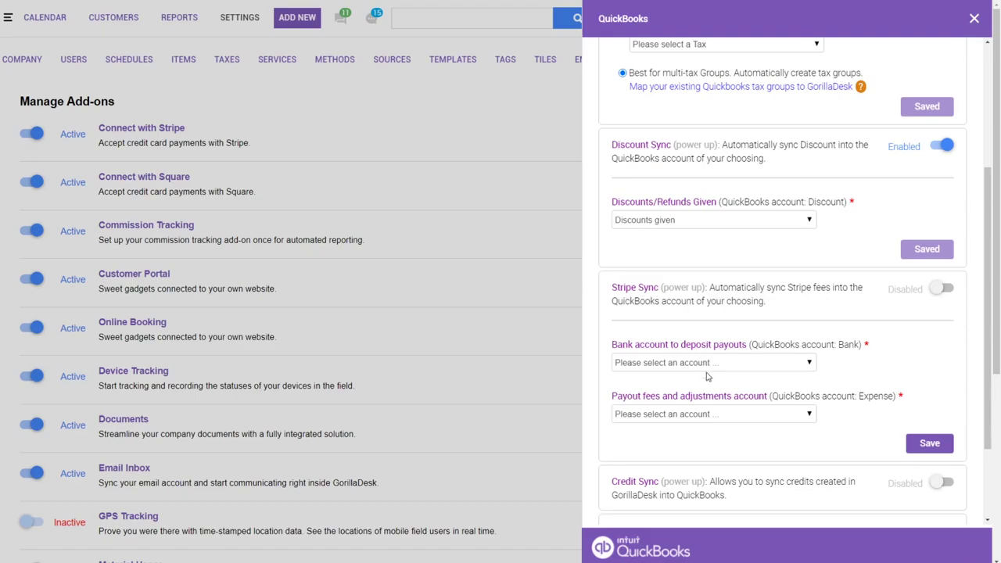
pyautogui.click(656, 363)
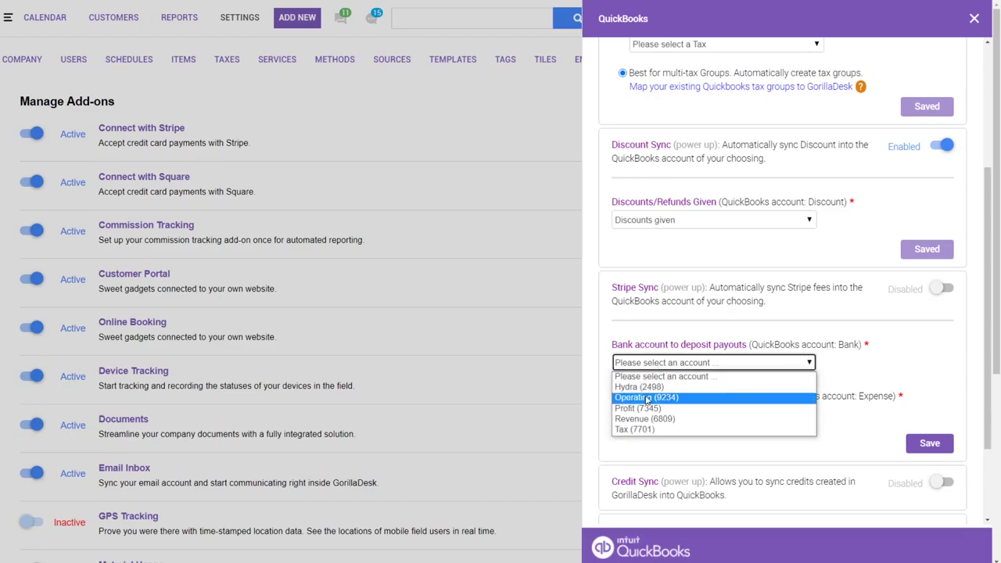
pyautogui.click(648, 397)
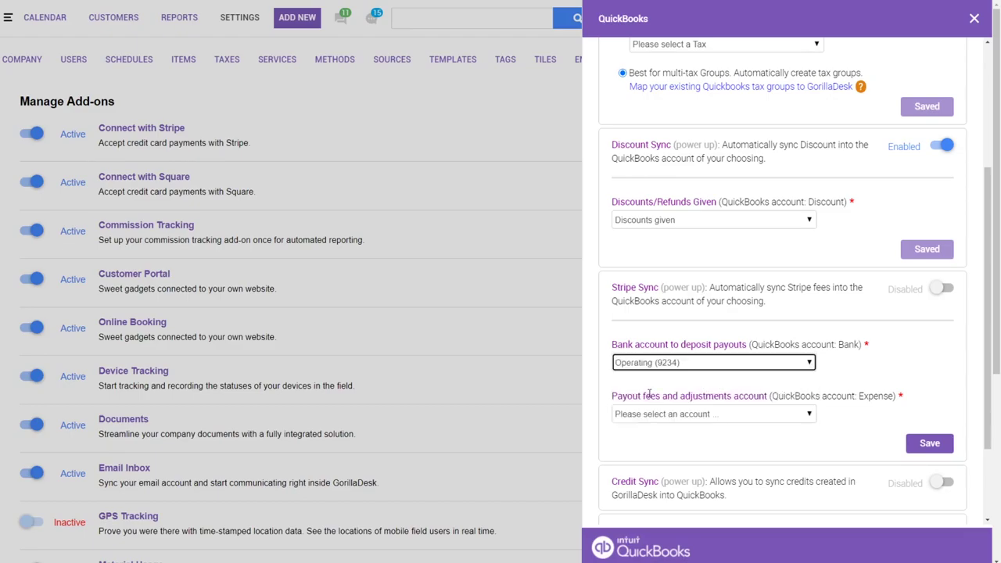
pyautogui.click(681, 438)
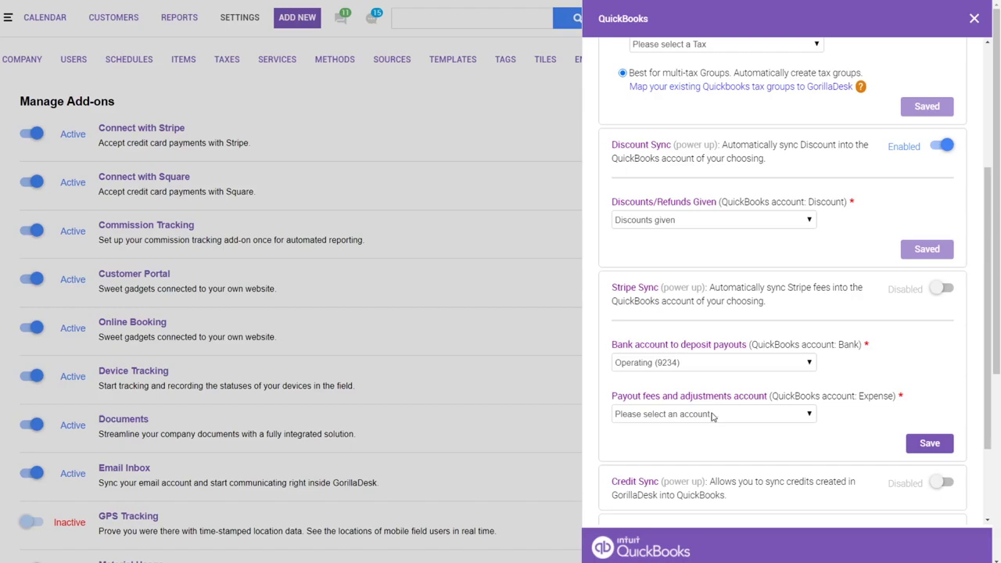
pyautogui.click(713, 416)
pyautogui.scroll(-1, 708, 388)
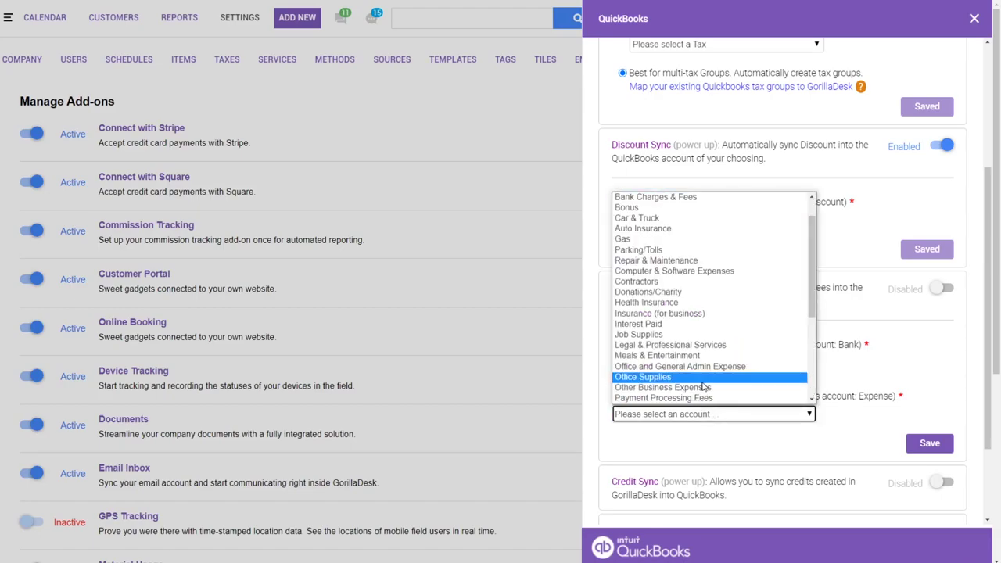
pyautogui.scroll(1, 688, 320)
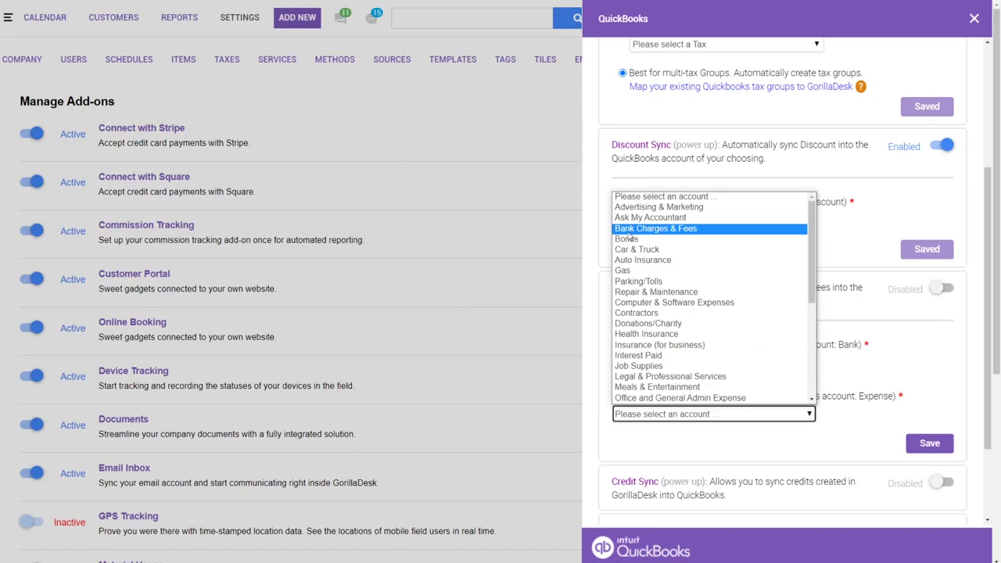
pyautogui.click(708, 233)
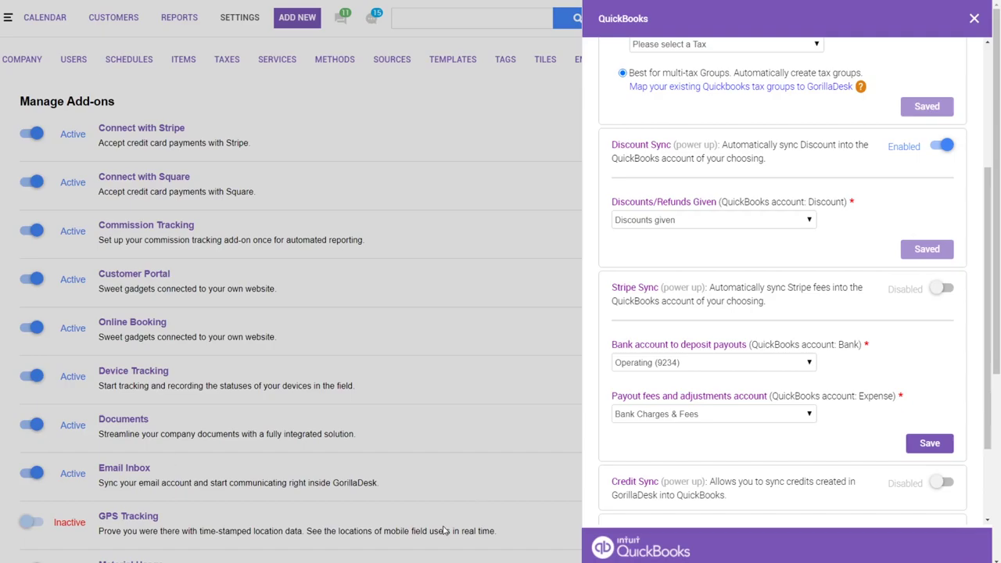
pyautogui.scroll(-1, 861, 373)
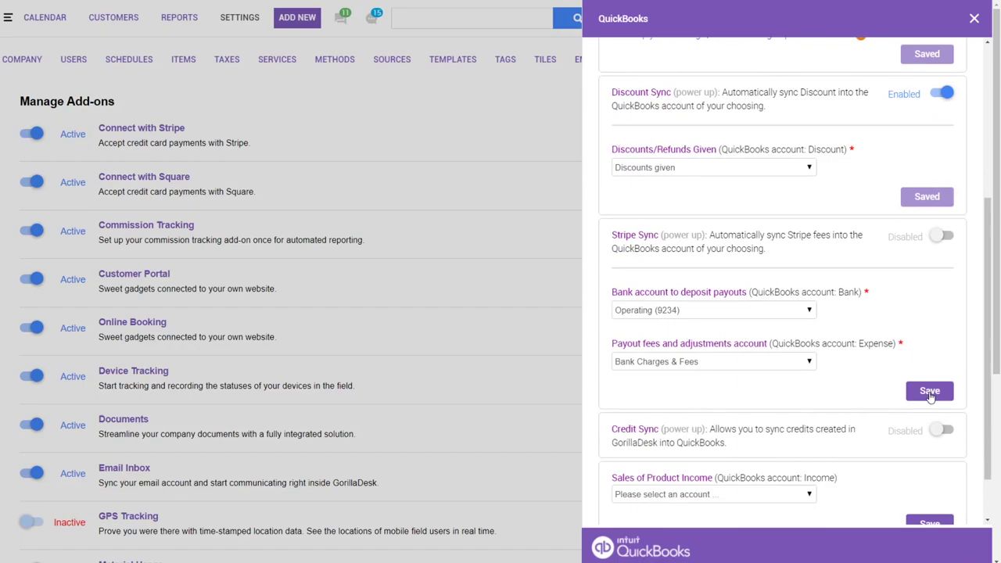
pyautogui.click(929, 391)
pyautogui.scroll(-1, 817, 321)
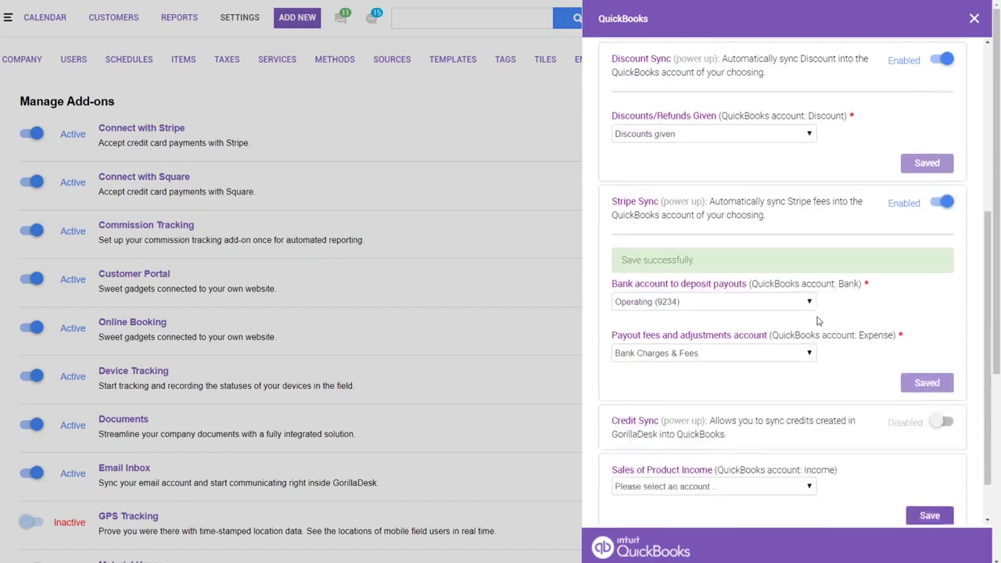
pyautogui.scroll(-1, 817, 321)
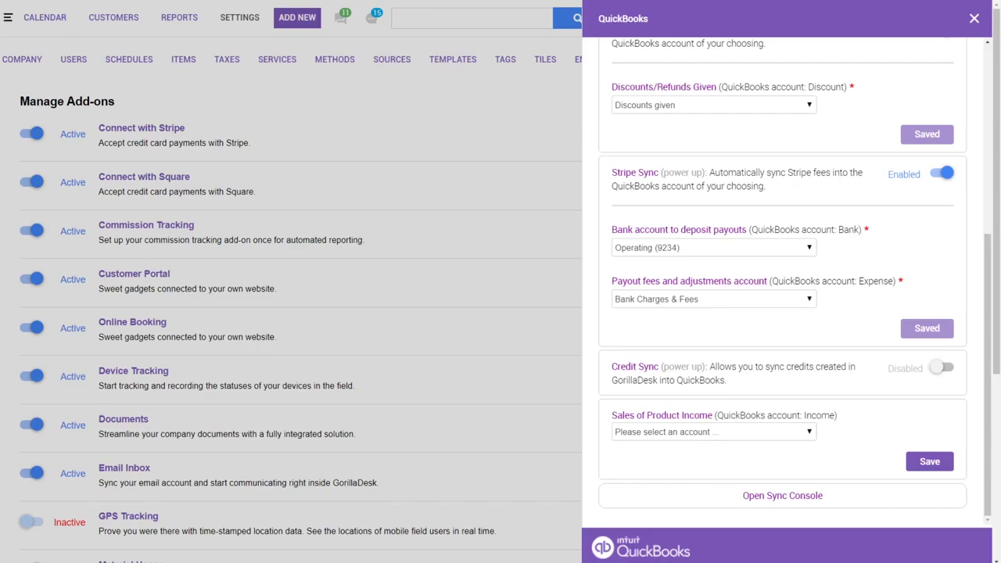
pyautogui.click(974, 19)
# Step: Show the All Credits report for Year to Date, 01/01/2020 to 10/07/2020
pyautogui.click(180, 16)
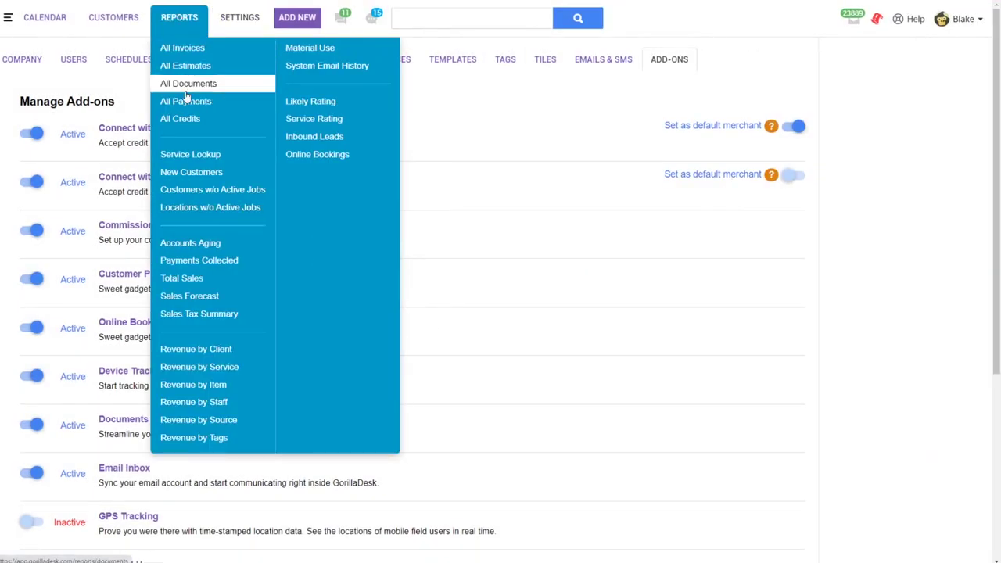
pyautogui.click(188, 120)
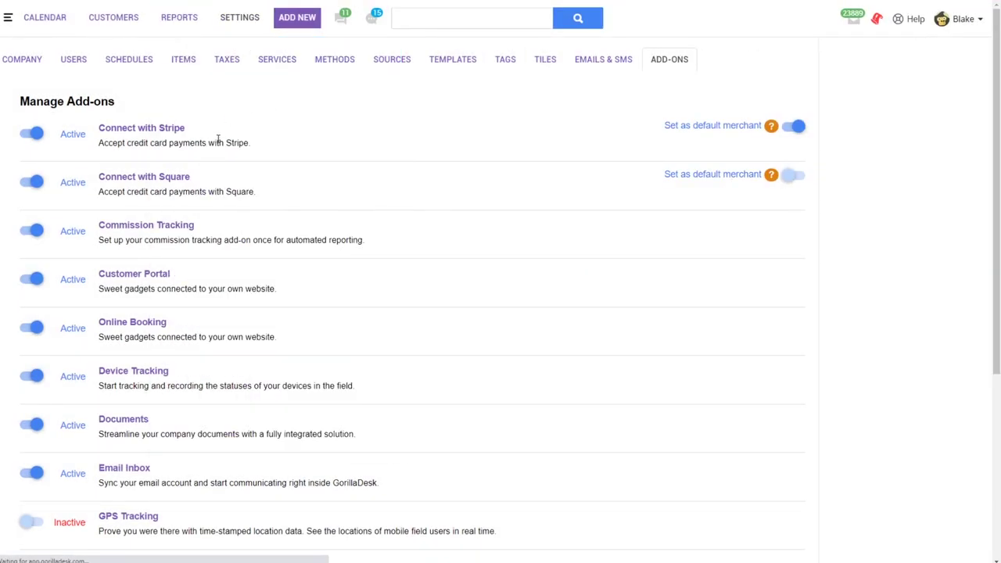
pyautogui.click(179, 17)
pyautogui.click(188, 120)
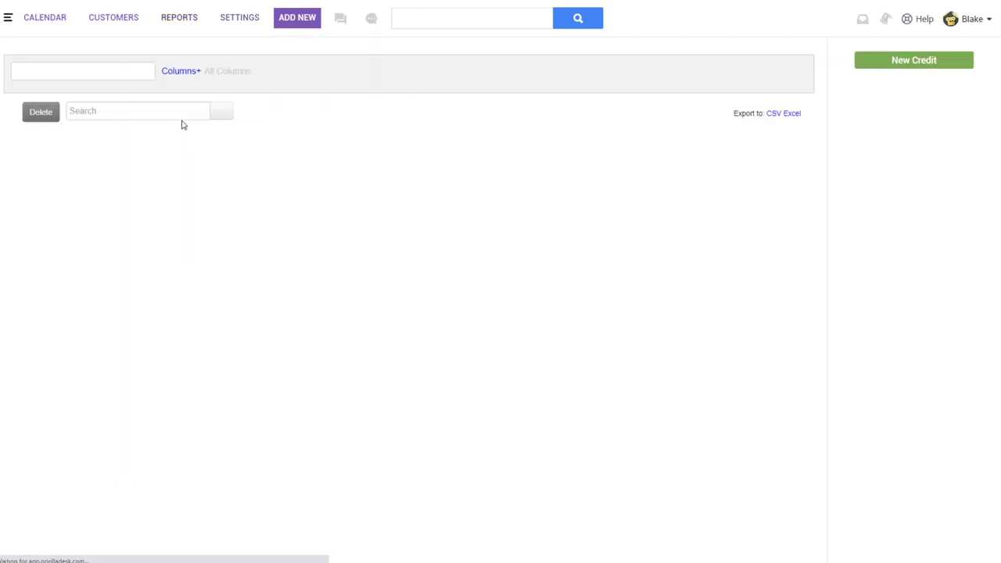
pyautogui.click(44, 76)
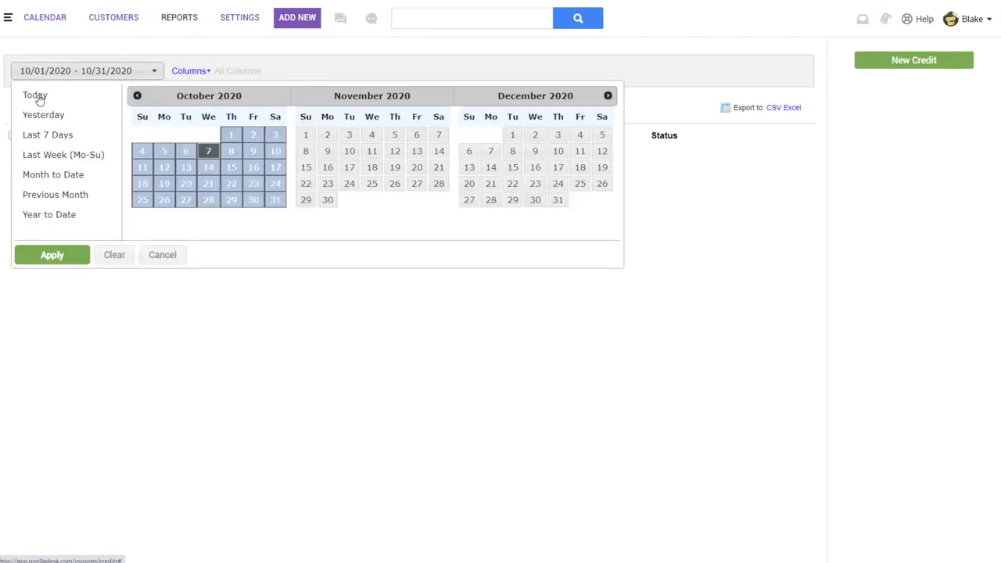
pyautogui.click(49, 215)
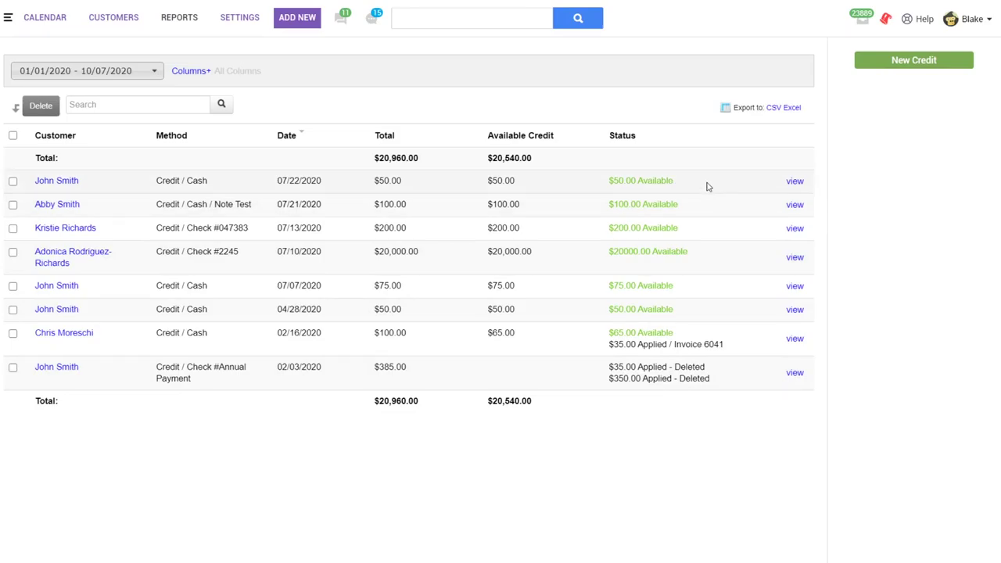
# Step: Reopen the QuickBooks Sync settings from the Settings menu
pyautogui.click(179, 24)
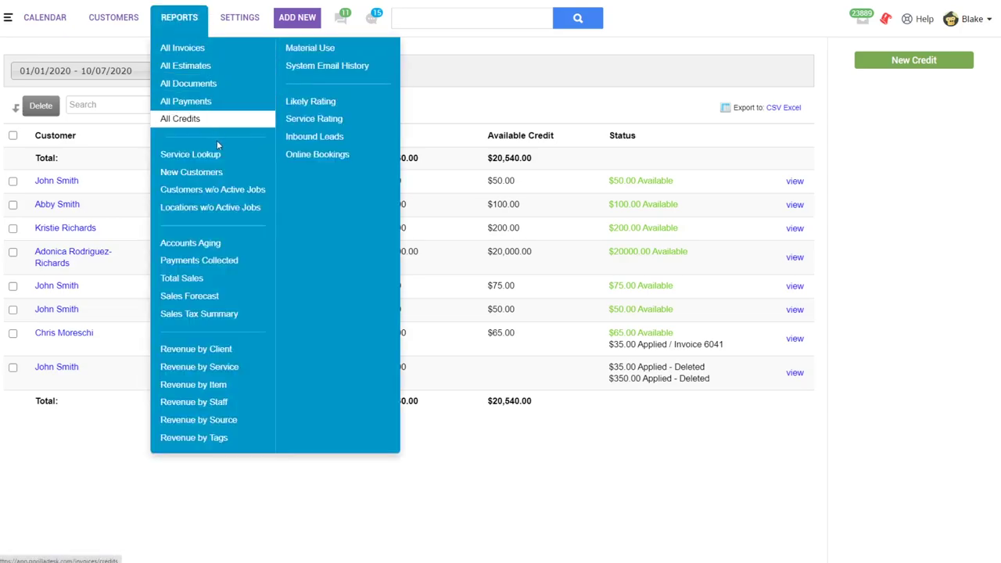
pyautogui.click(249, 25)
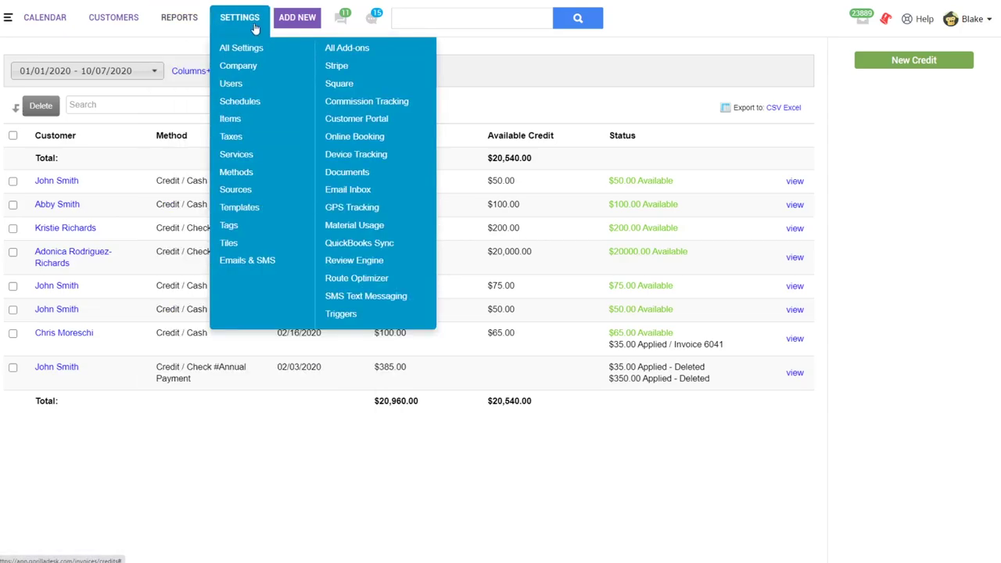
pyautogui.click(354, 242)
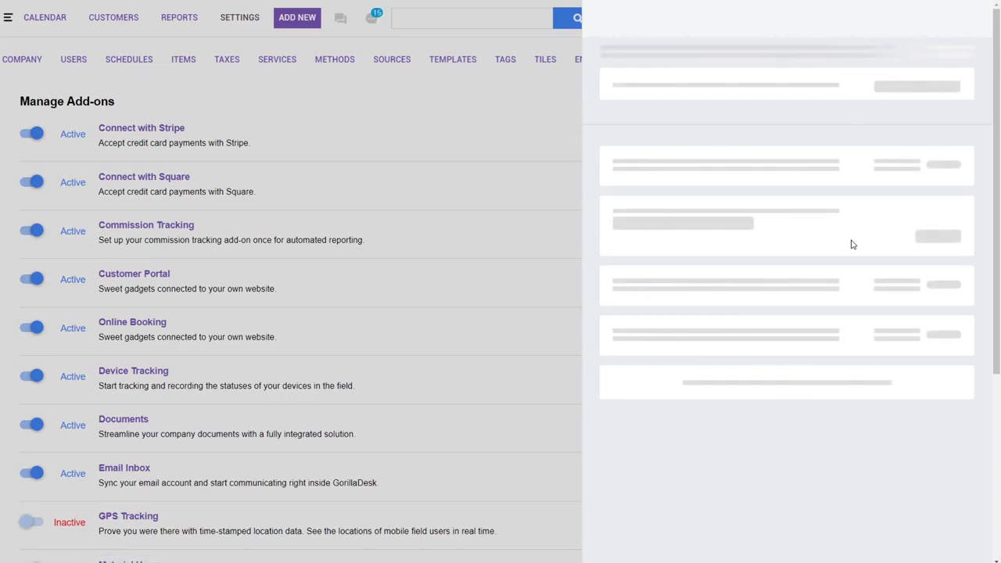
# Step: Switch Credit Sync on, accept the Automatically Apply Credit notice, and close the QuickBooks panel
pyautogui.scroll(-3, 861, 274)
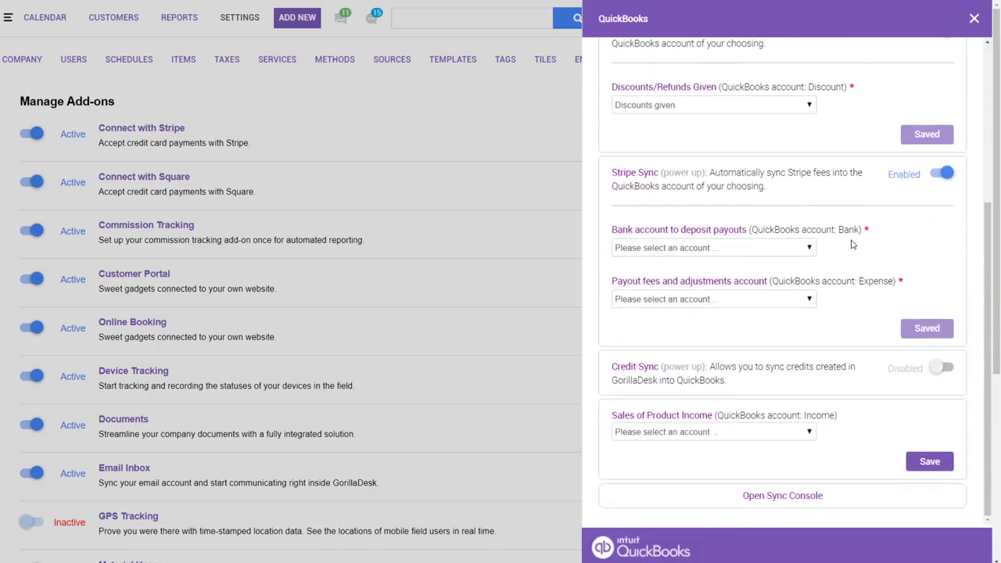
pyautogui.click(944, 374)
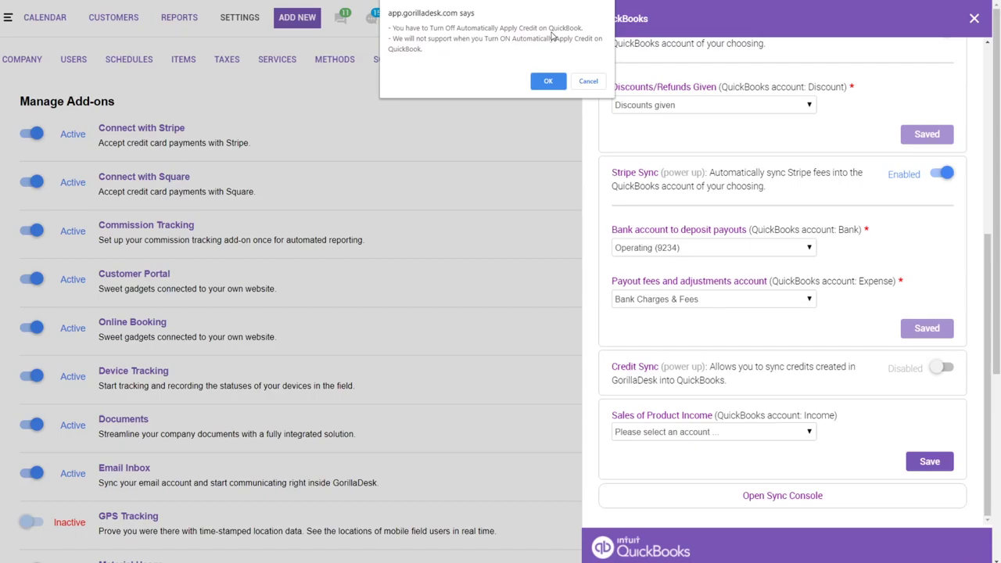
pyautogui.click(546, 82)
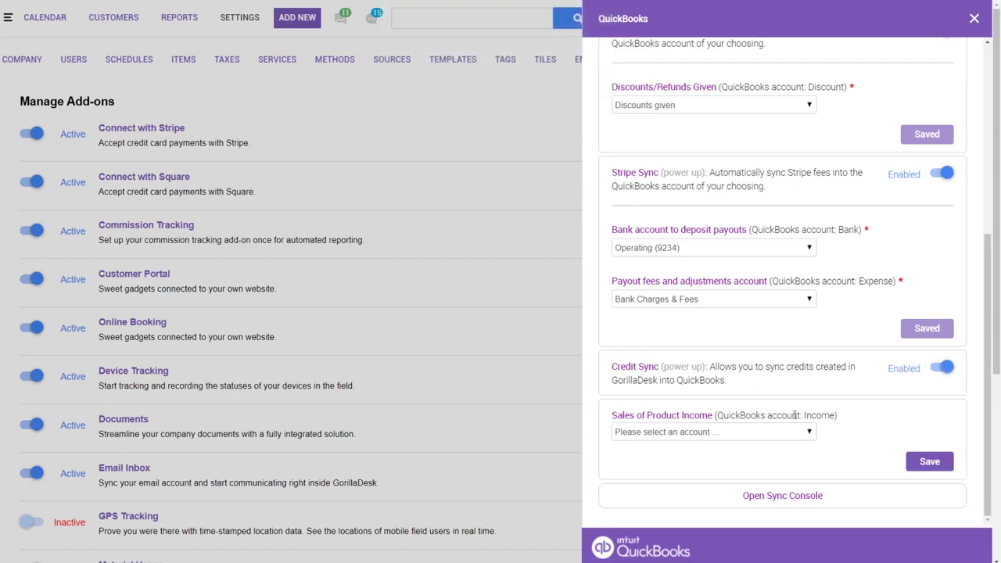
pyautogui.click(974, 18)
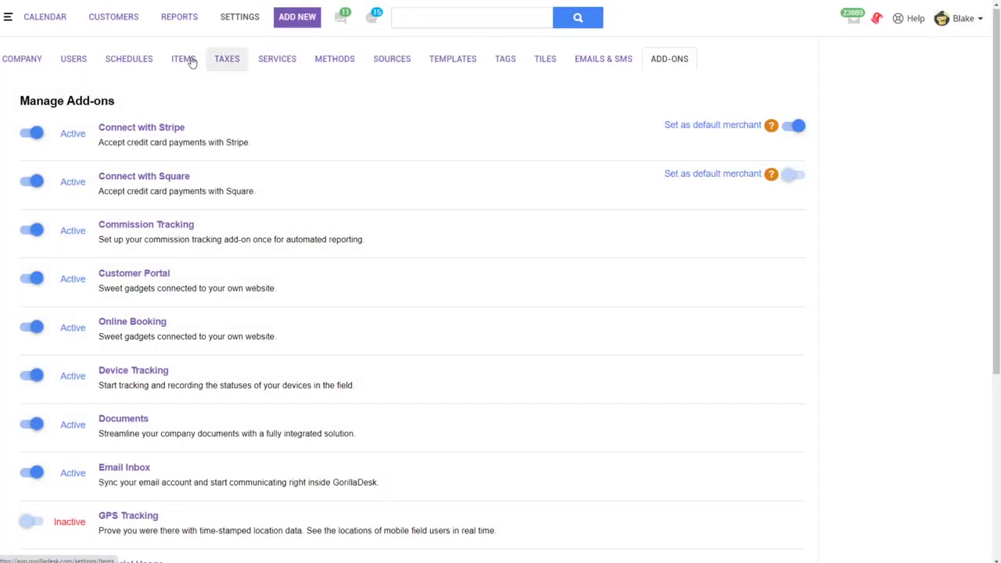
# Step: List all credits for the year to date (01/01/2020–10/07/2020), then bring up the Settings menu
pyautogui.moveTo(188, 22)
pyautogui.click(191, 128)
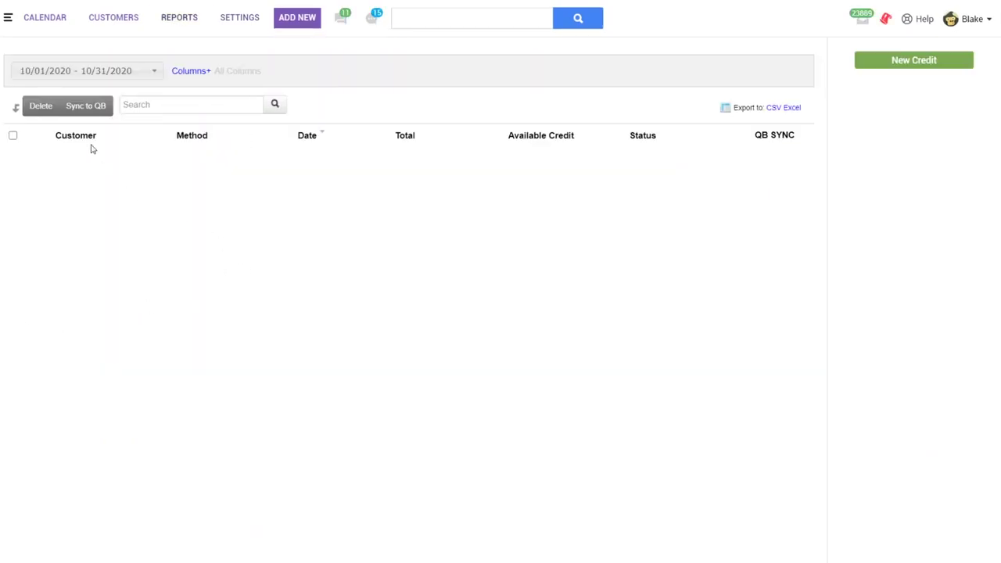
pyautogui.click(60, 72)
pyautogui.click(50, 214)
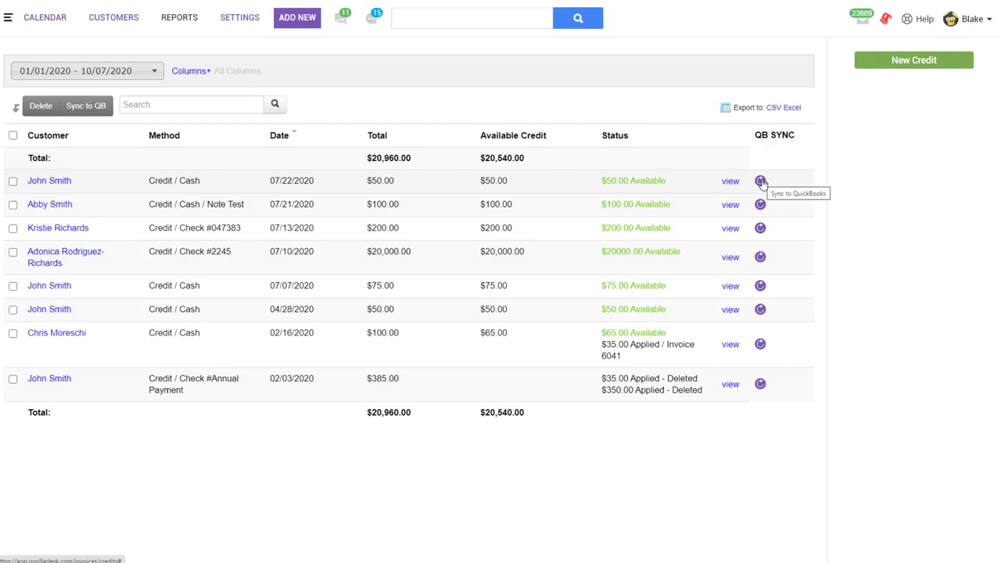
pyautogui.click(236, 22)
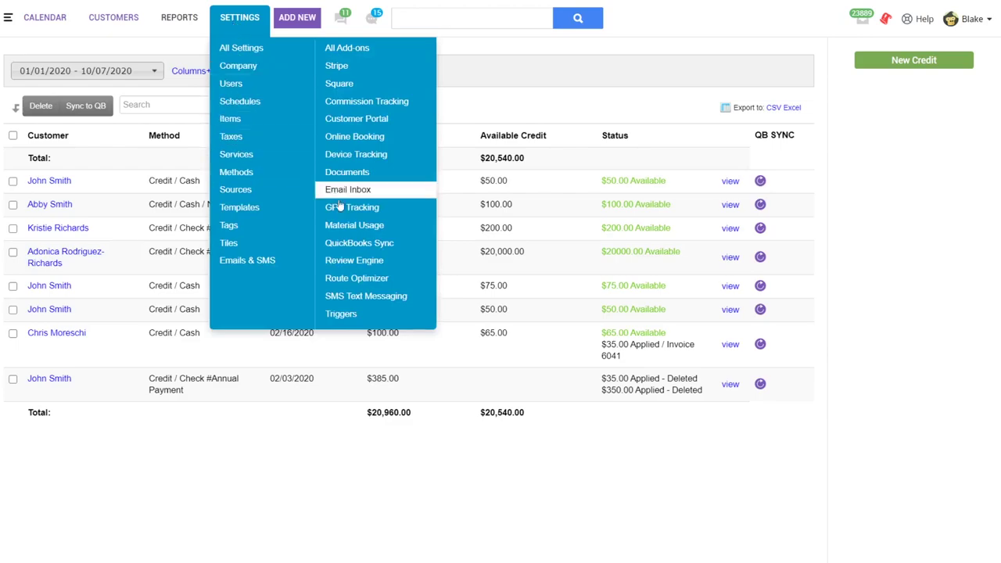
# Step: Reopen QuickBooks Sync and re-enable Credit Sync, accepting the automatic credit application warning
pyautogui.click(360, 242)
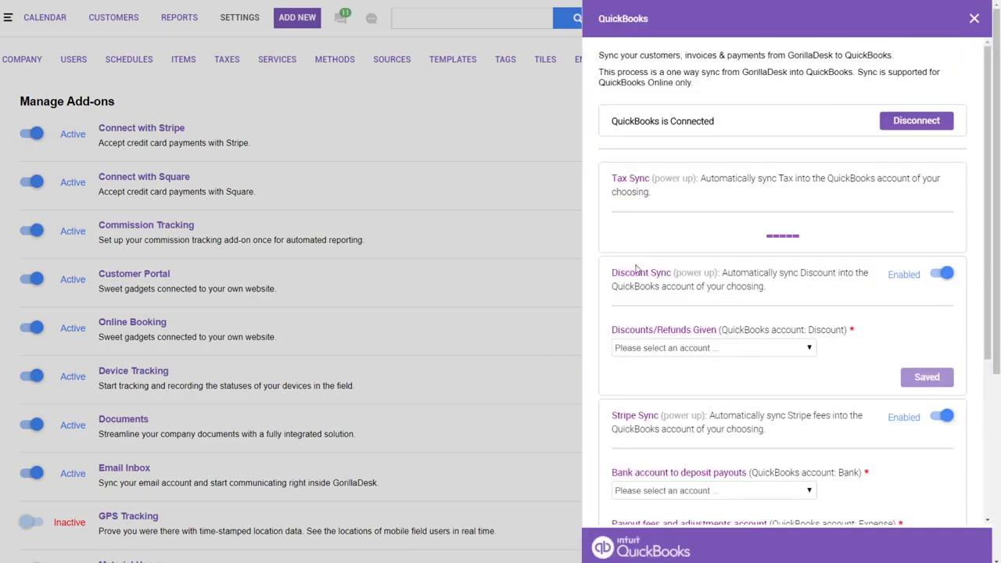
pyautogui.scroll(-3, 782, 321)
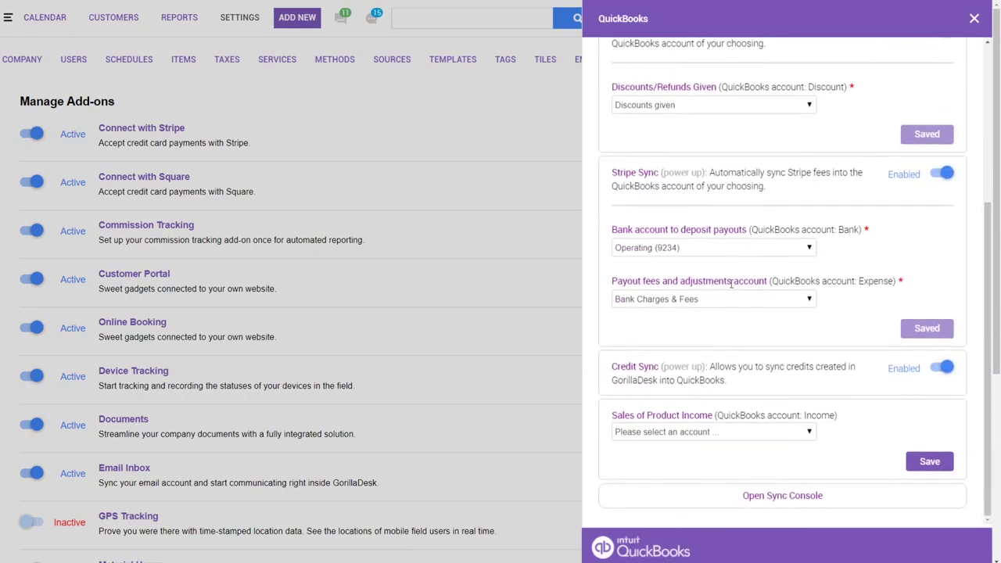
pyautogui.click(947, 369)
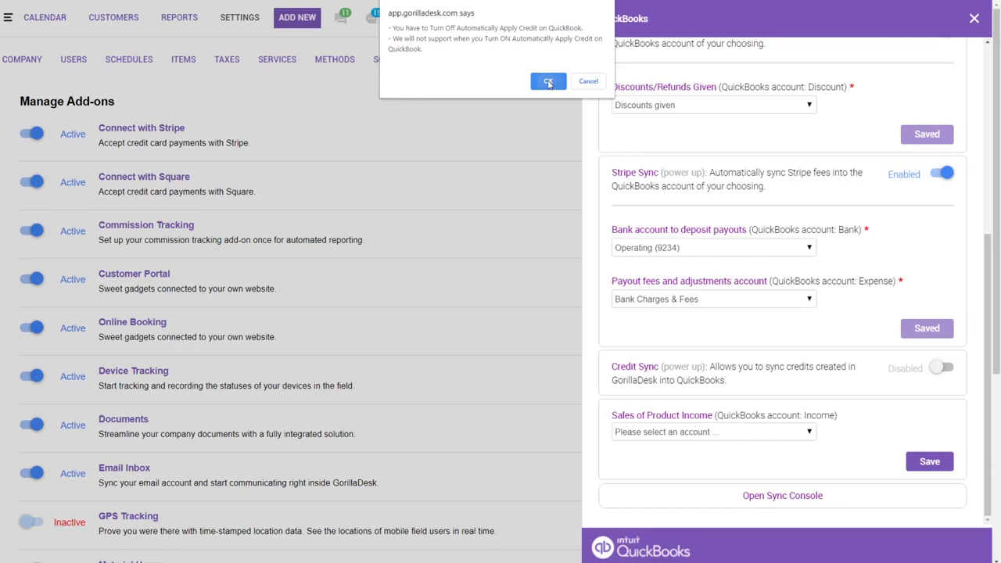
pyautogui.click(548, 83)
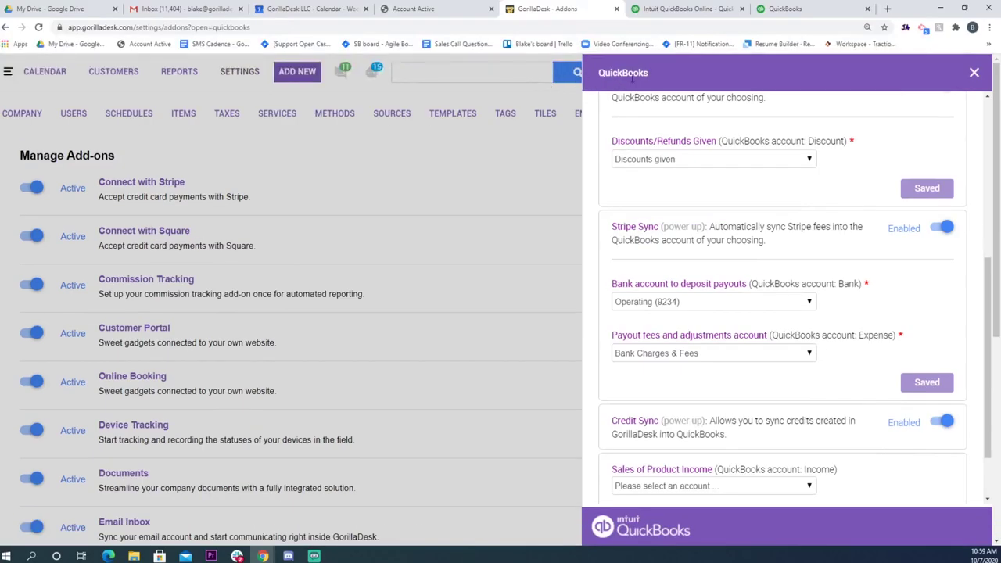
# Step: In full-screen QuickBooks Online, go to Account and Settings > Advanced and edit the Automation section
pyautogui.click(787, 11)
pyautogui.press('F11')
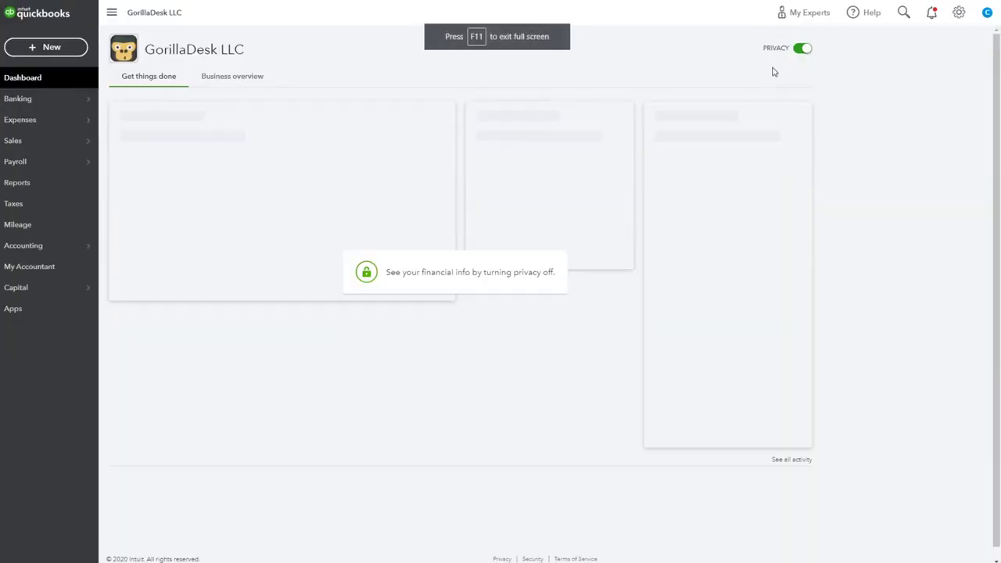
pyautogui.click(959, 13)
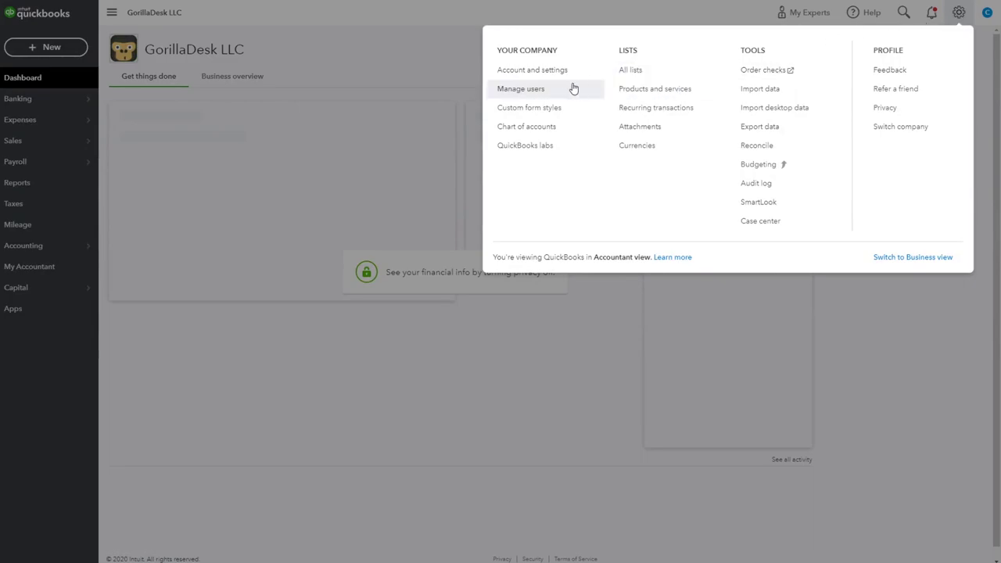
pyautogui.click(534, 73)
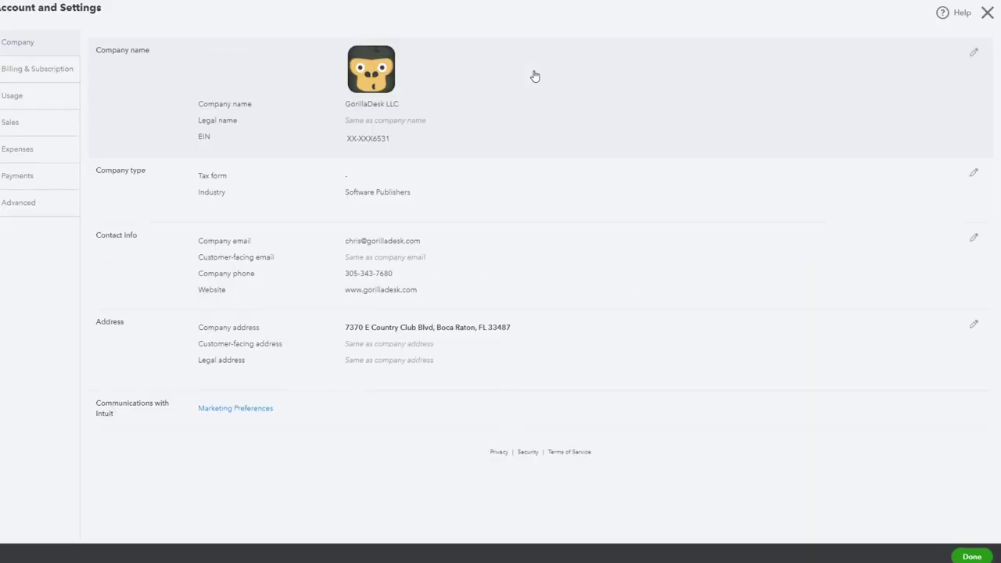
pyautogui.click(28, 212)
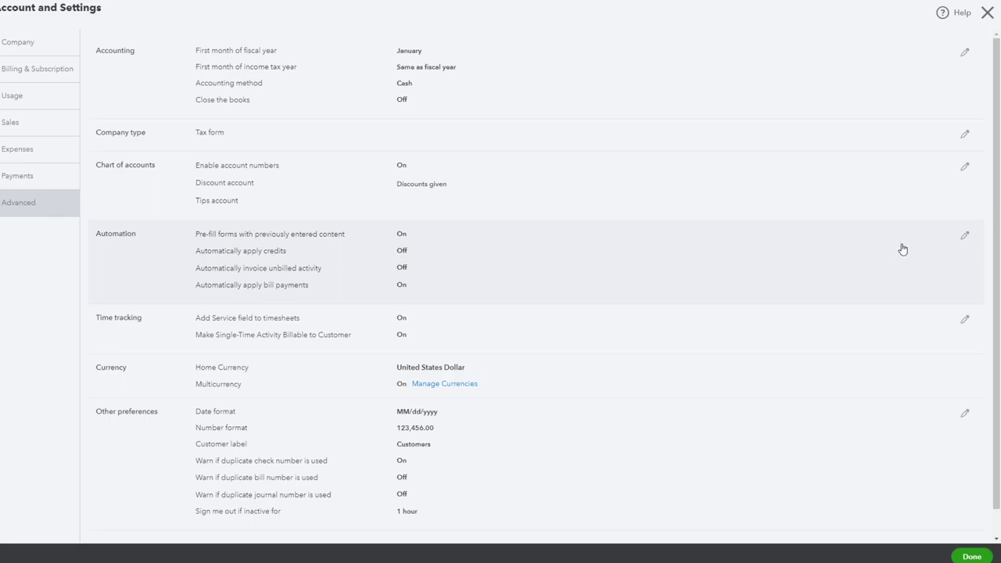
pyautogui.click(965, 239)
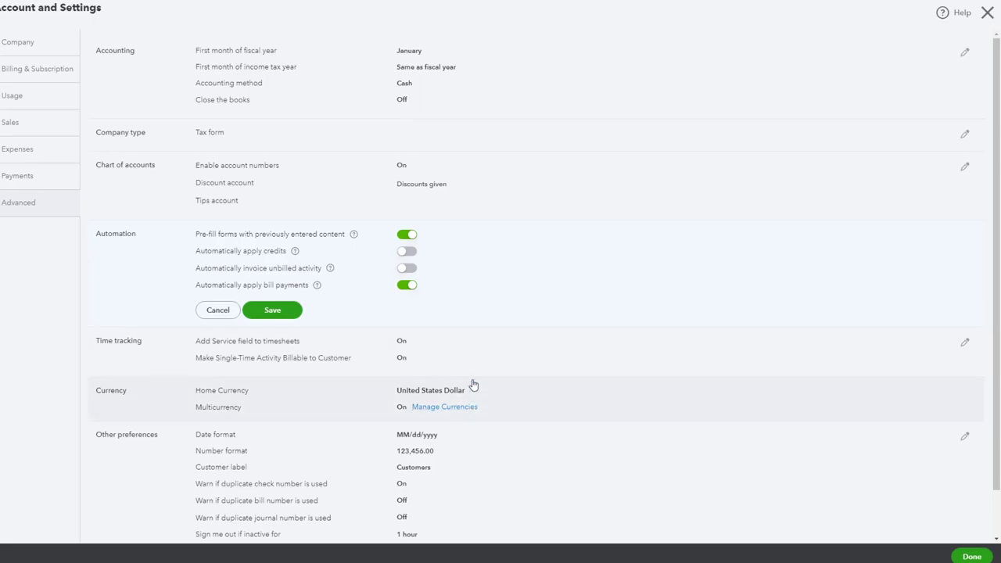
# Step: Leave Automatically apply credits off, save the Automation settings, and exit full screen
pyautogui.click(405, 252)
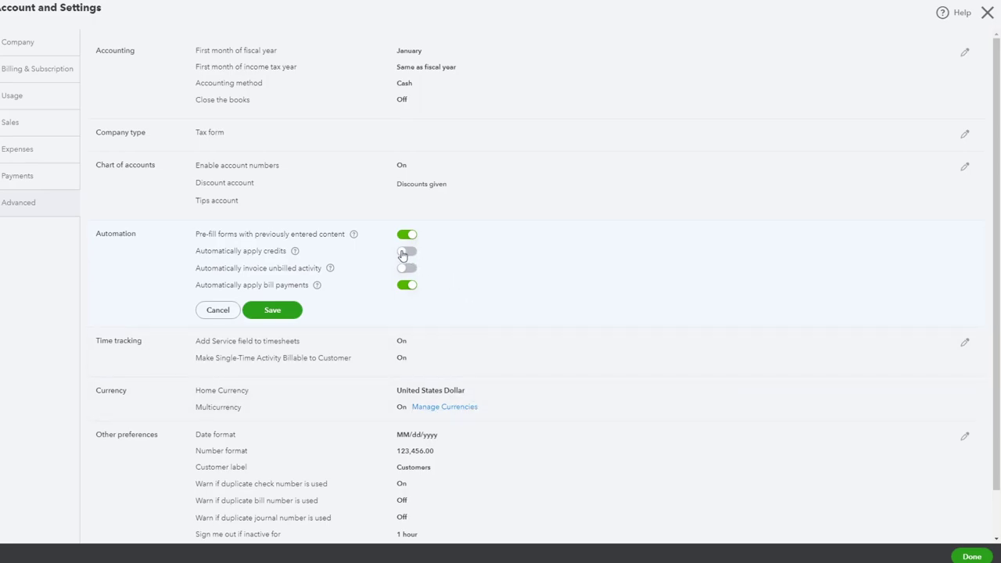
pyautogui.click(404, 252)
pyautogui.click(274, 312)
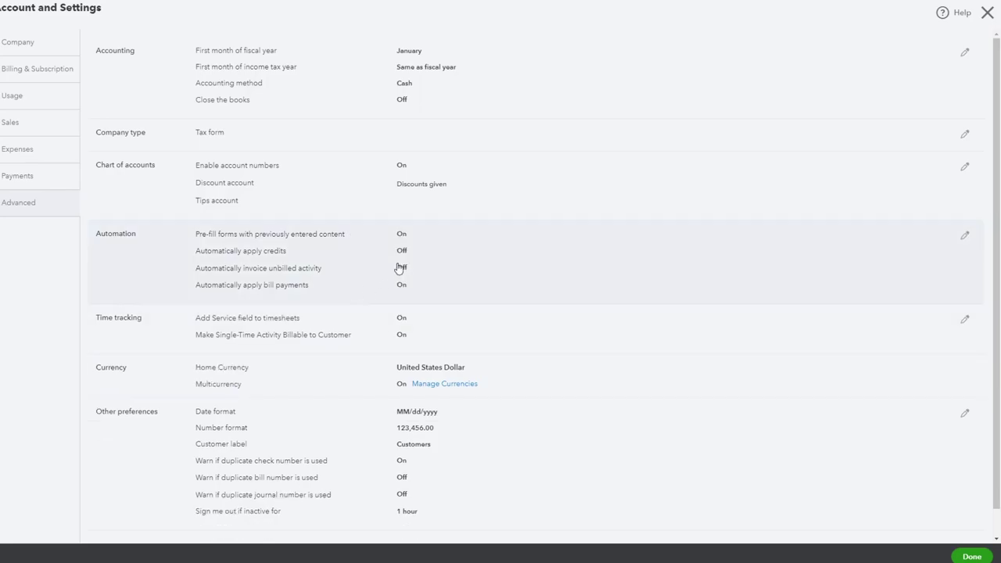
pyautogui.press('F11')
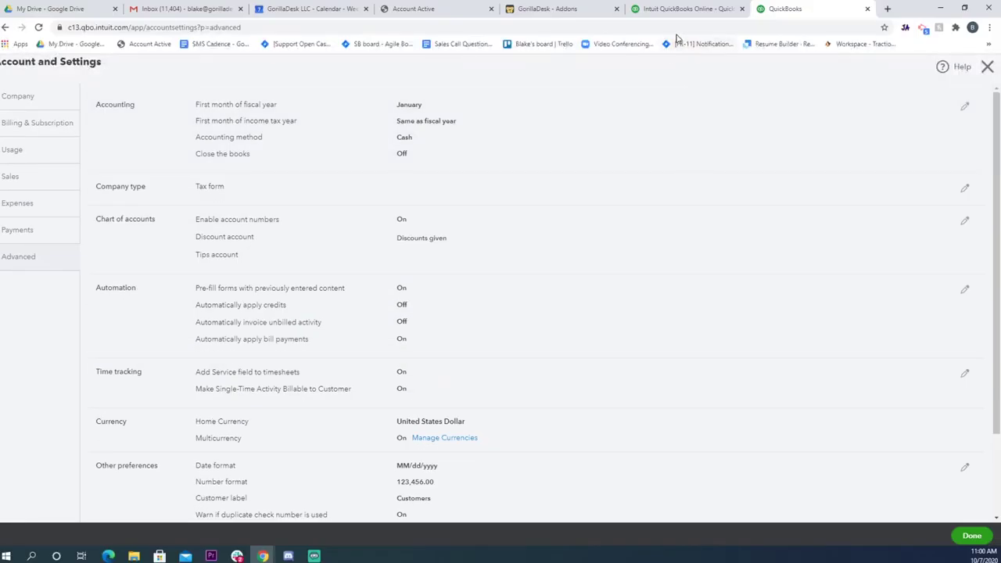
# Step: Back in GorillaDesk, map Credit Sync to the Sales of Product Income account and save
pyautogui.click(556, 8)
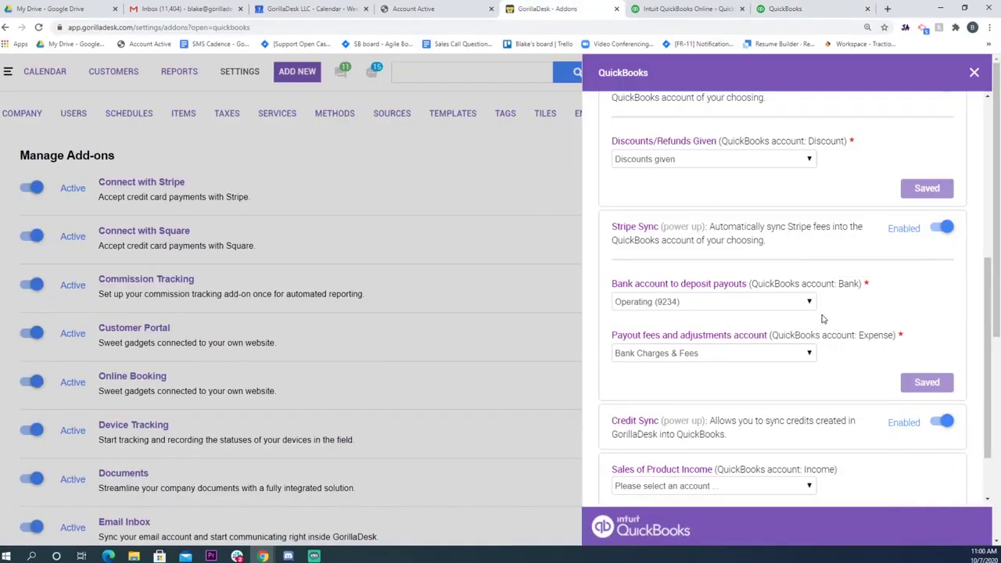
pyautogui.press('F11')
pyautogui.scroll(-3, 822, 321)
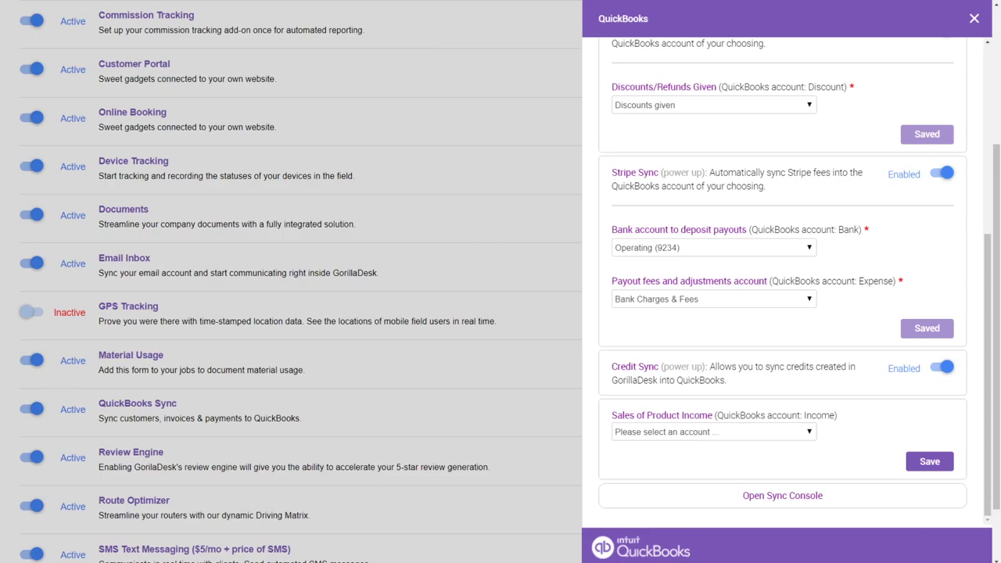
pyautogui.click(756, 434)
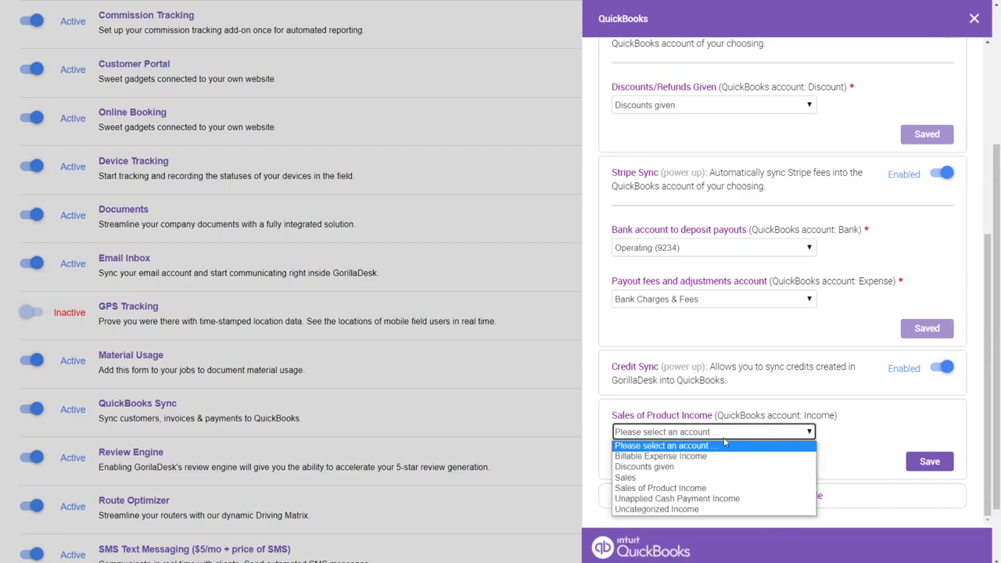
pyautogui.click(727, 488)
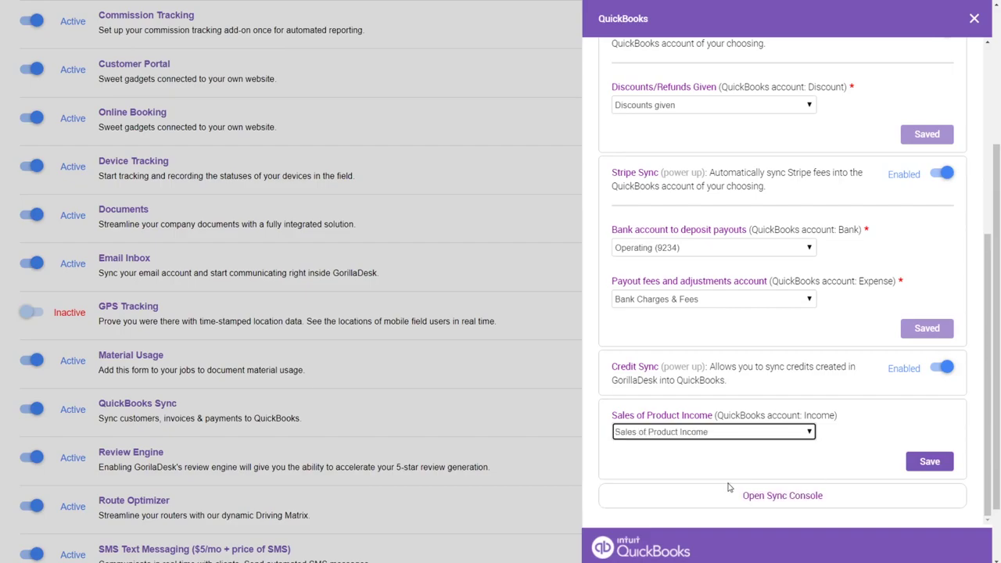
pyautogui.click(933, 464)
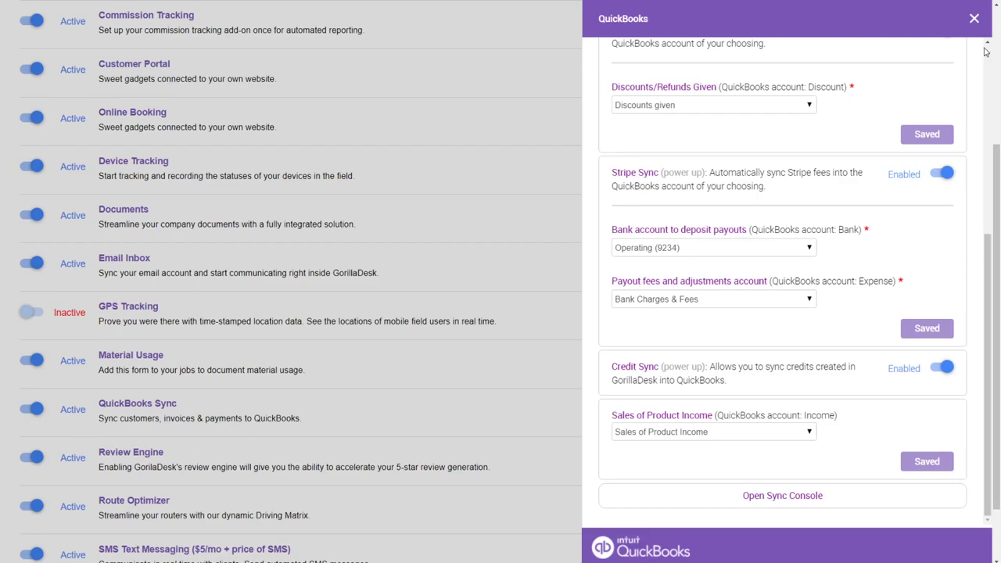
# Step: Close the QuickBooks side panel with all four syncs (Tax, Discount, Stripe, Credit) saved
pyautogui.click(974, 19)
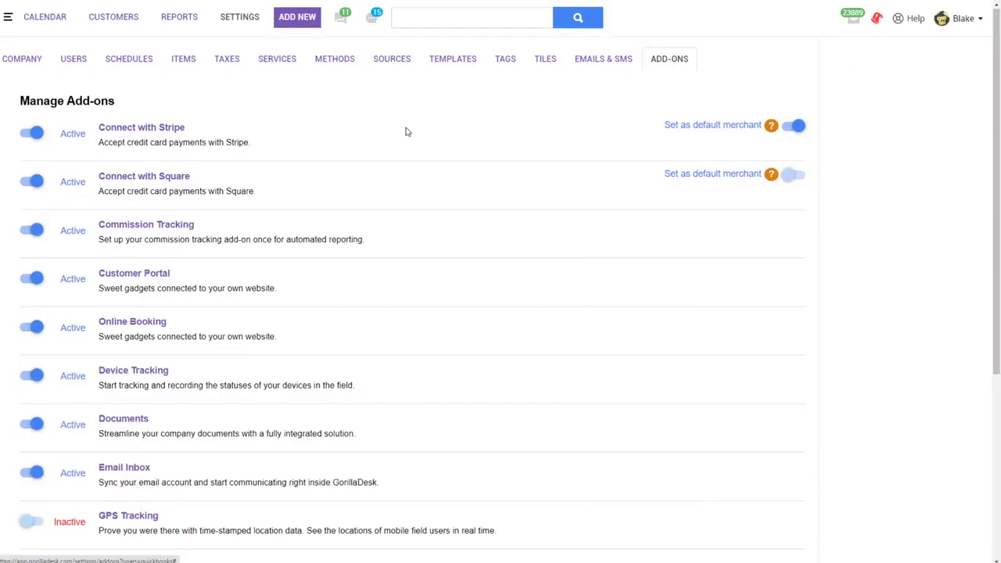
# Step: Start a new stand-alone invoice for the test customer and change Invoice # from 64 to 100000
pyautogui.click(298, 19)
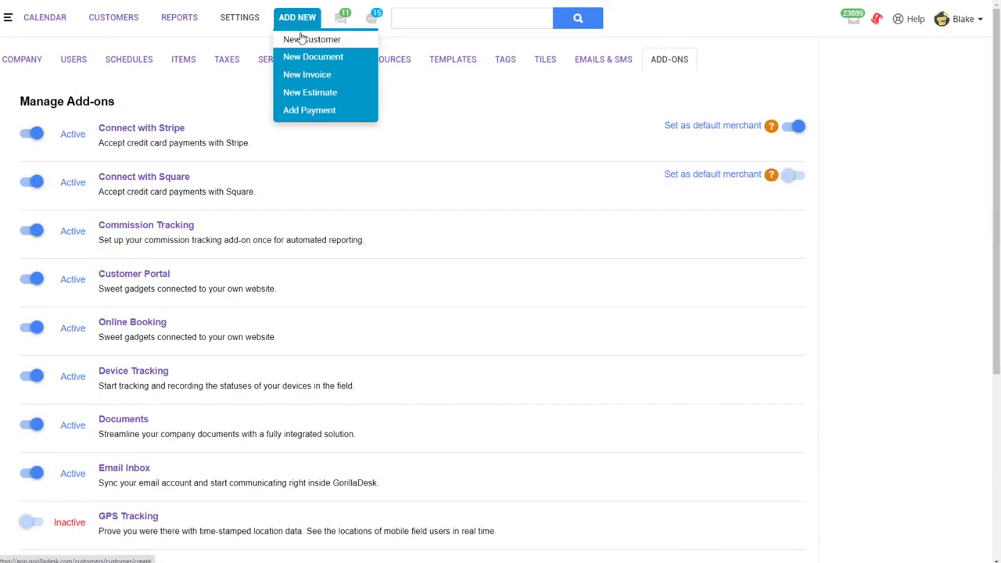
pyautogui.click(311, 76)
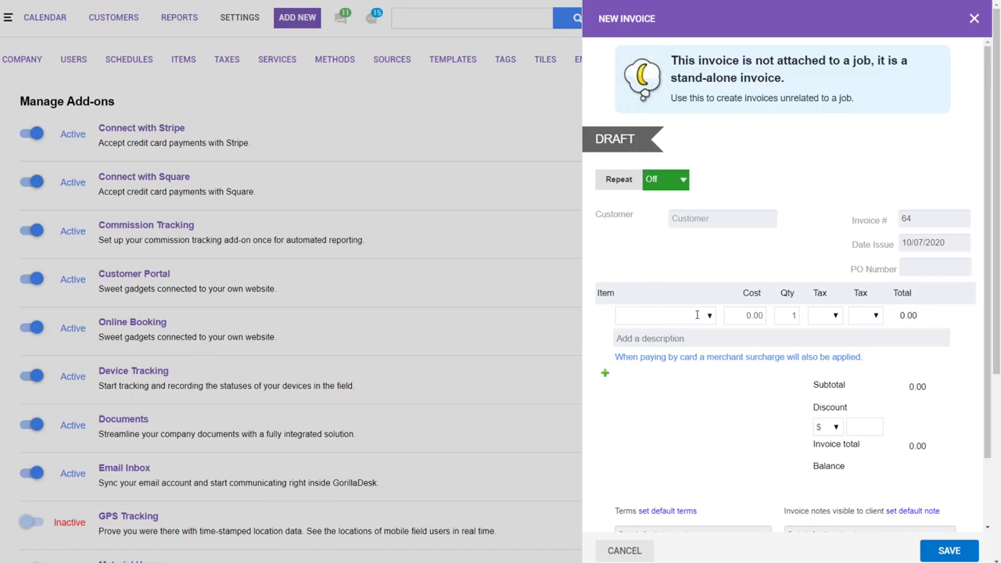
pyautogui.click(696, 218)
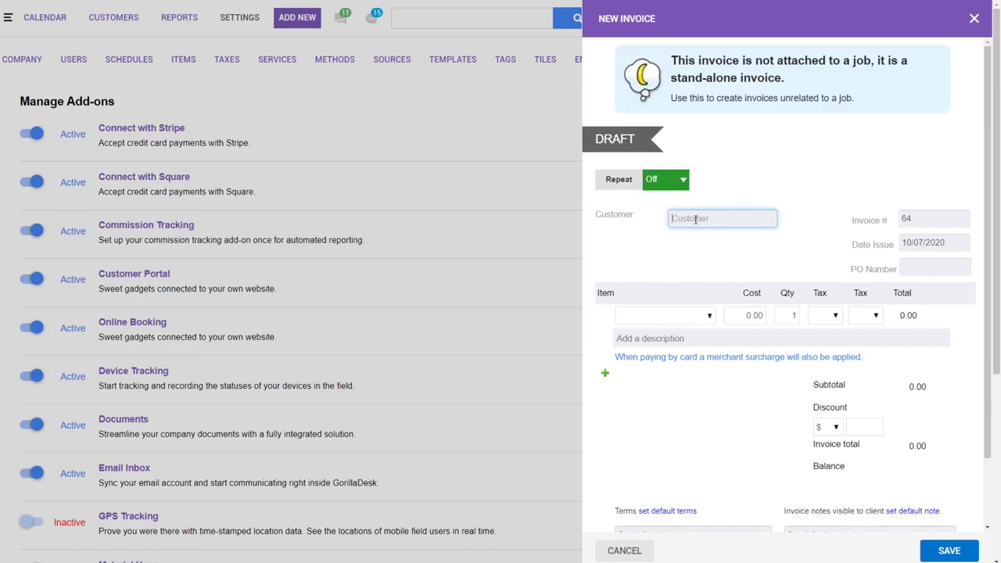
pyautogui.write('Blake')
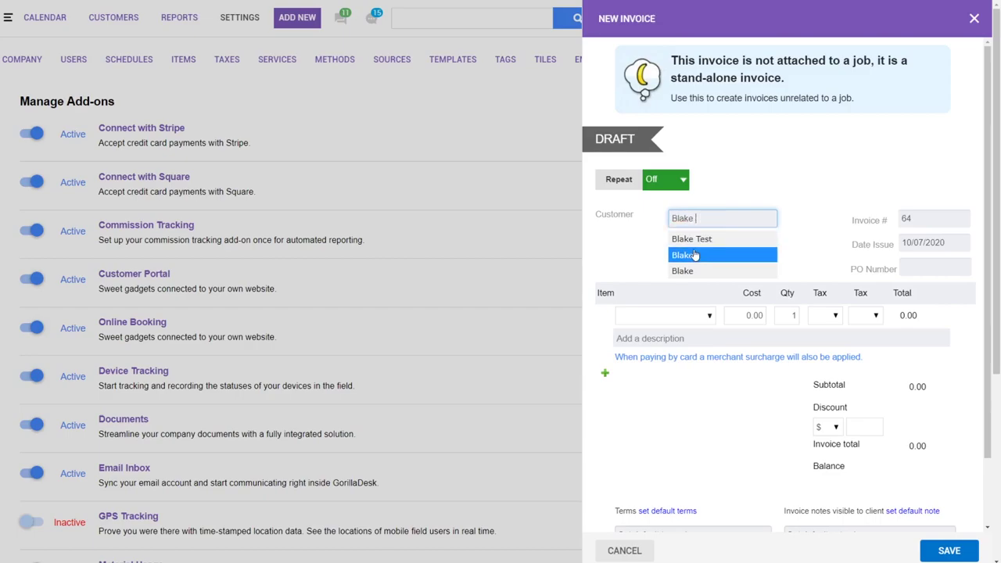
pyautogui.click(694, 256)
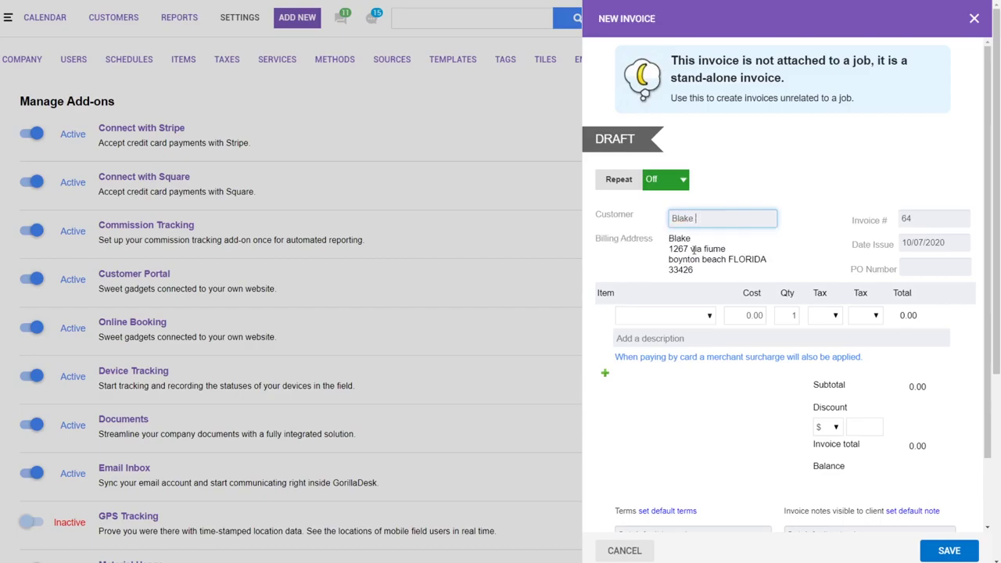
pyautogui.doubleClick(906, 218)
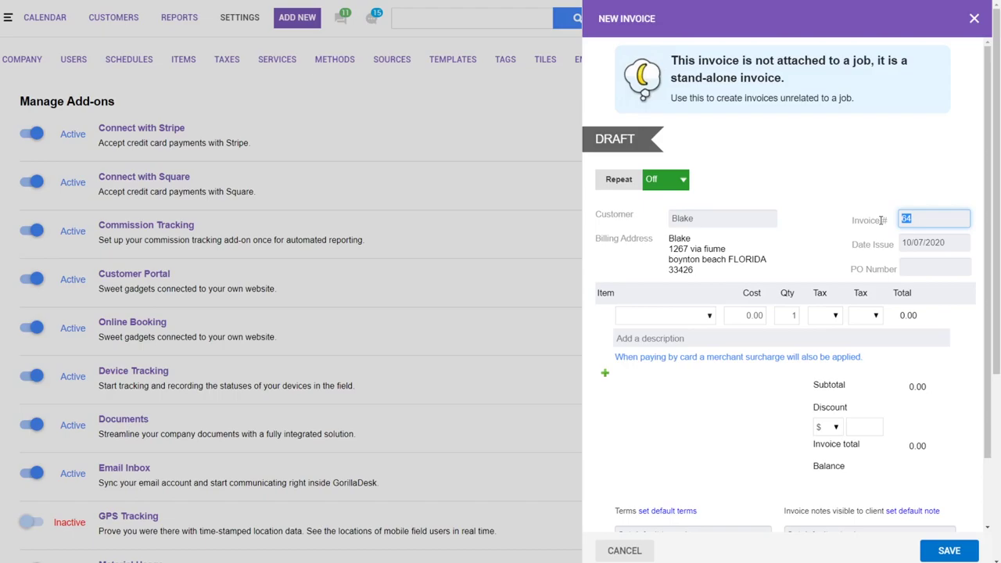
pyautogui.write('100000')
# Step: Add a Bi Weekly Service line ($400.00) and save the invoice, totalling $456.00 with taxes
pyautogui.click(949, 553)
pyautogui.click(680, 357)
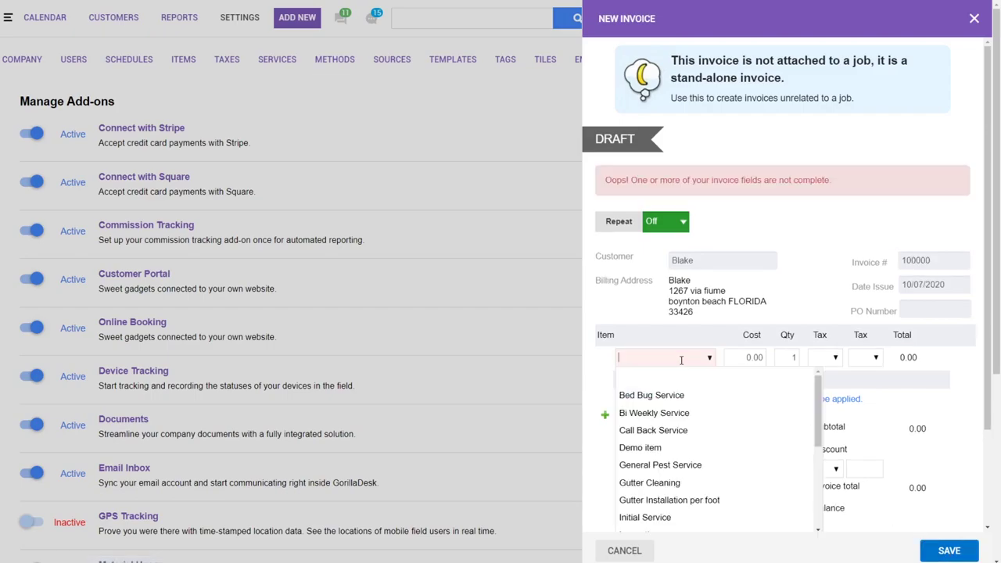
pyautogui.click(662, 412)
pyautogui.click(946, 550)
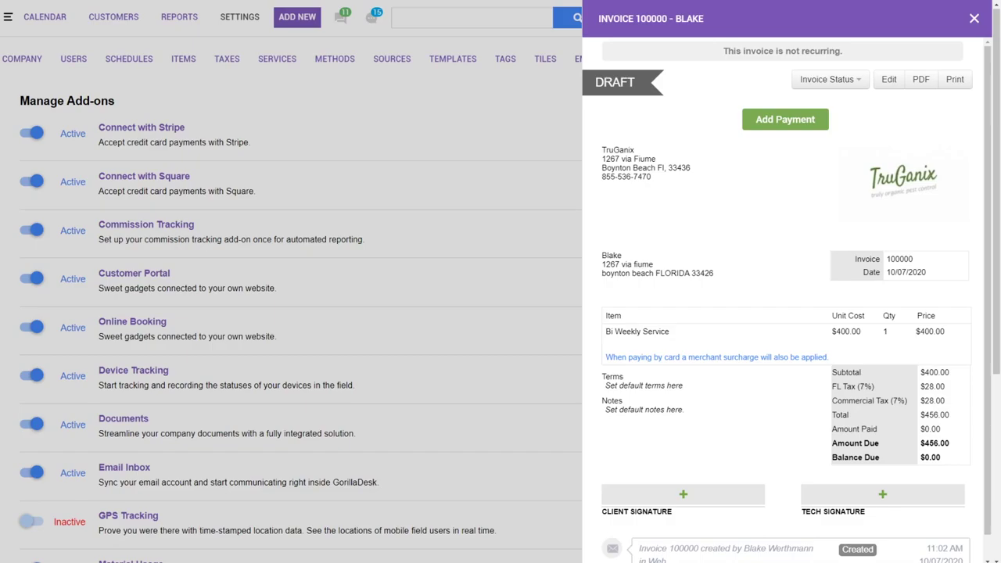
# Step: Close the invoice 100000 panel, leaving the $456.00 draft saved
pyautogui.click(497, 27)
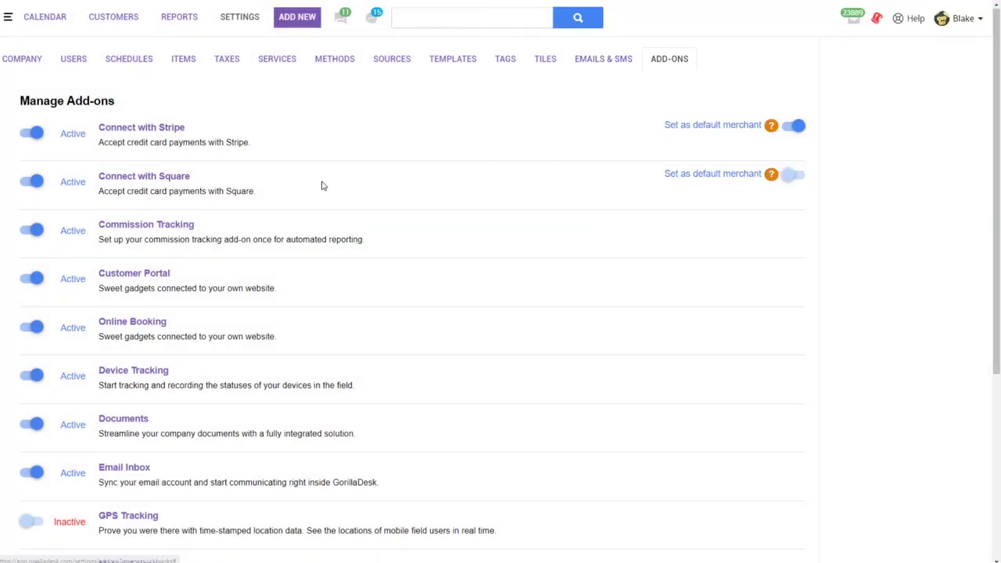